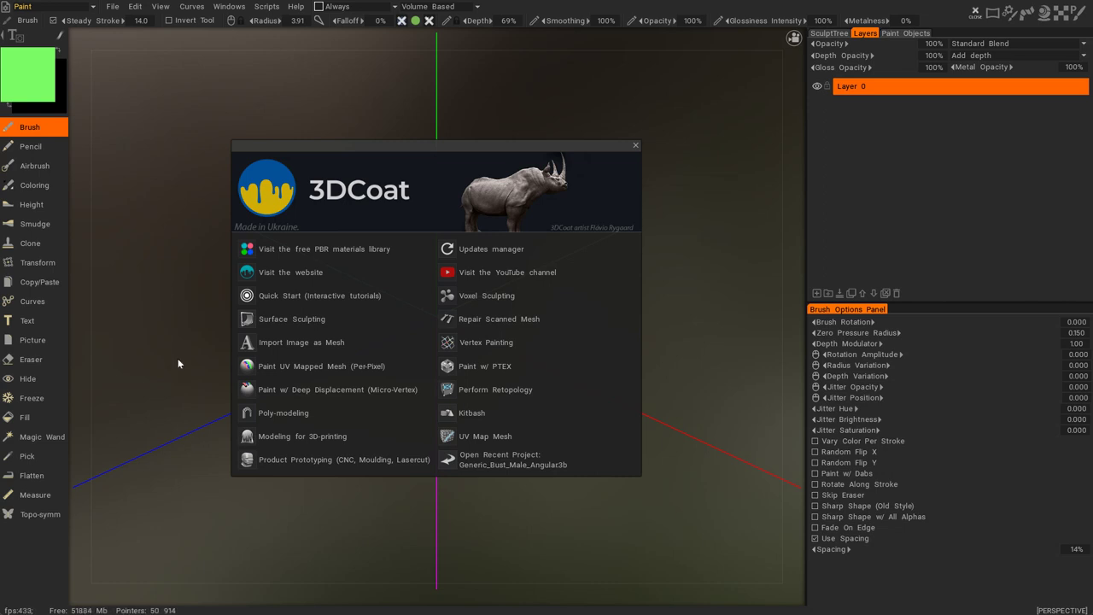
Step: Start a surface sculpting scene with the large sphere and switch to the Factures room, dismissing its introduction message
click(294, 320)
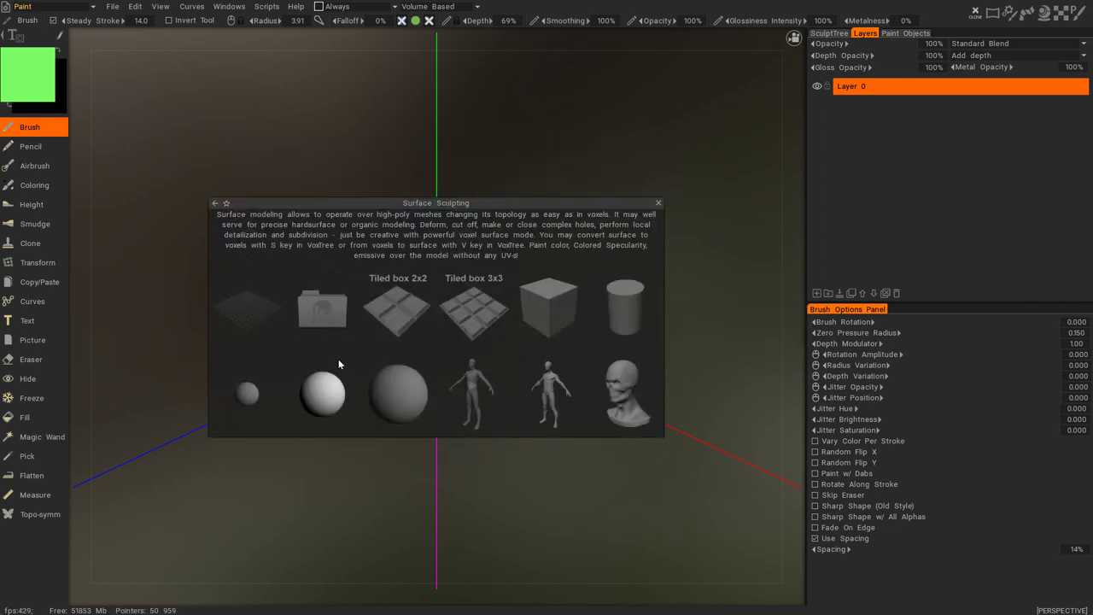
click(403, 401)
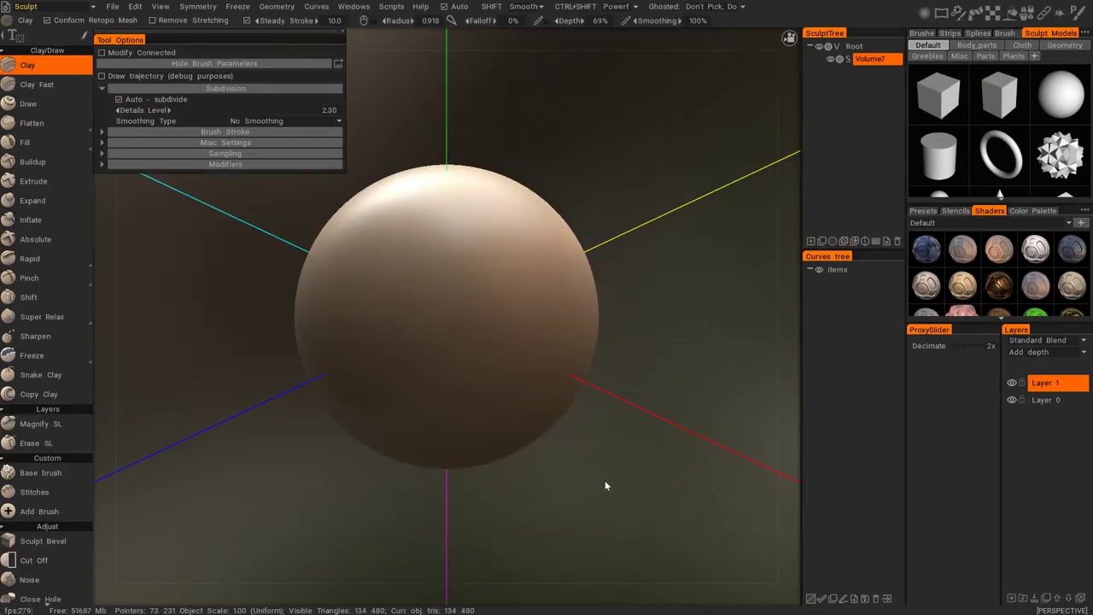
click(34, 6)
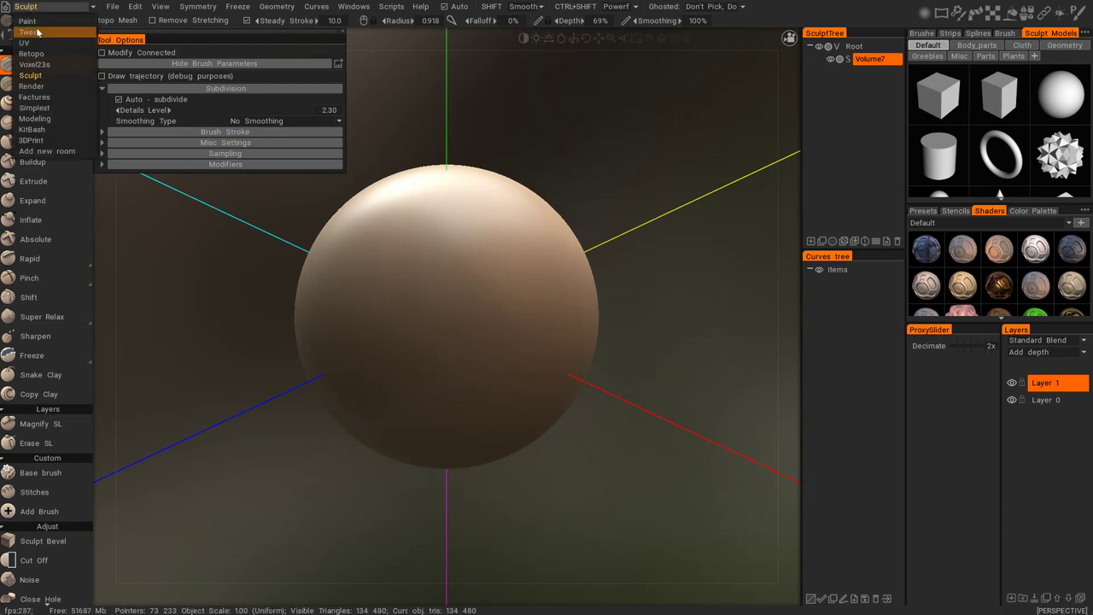
click(56, 96)
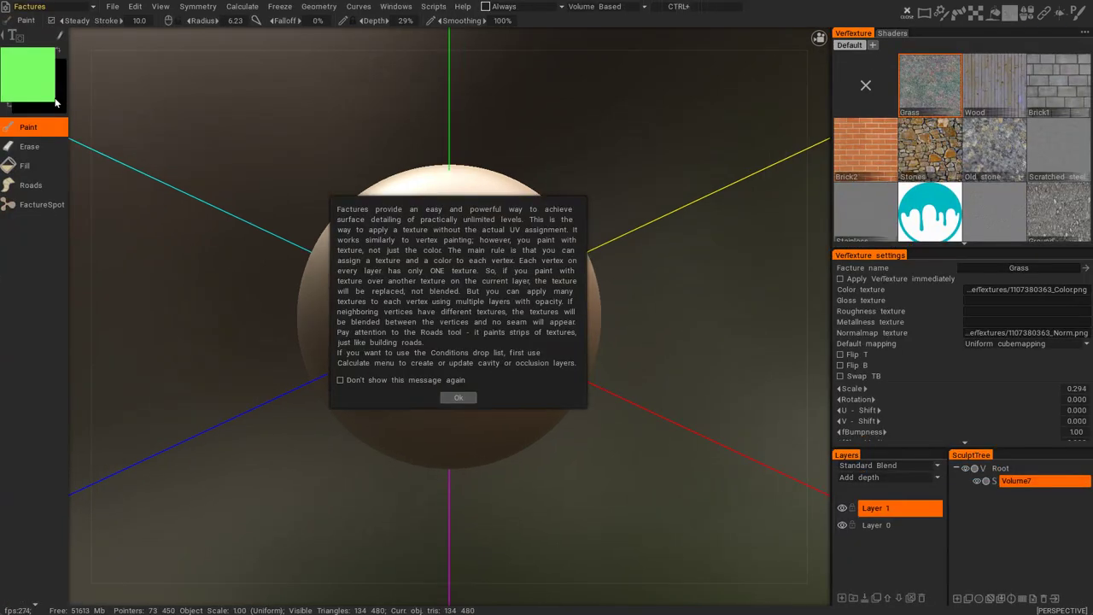
click(459, 398)
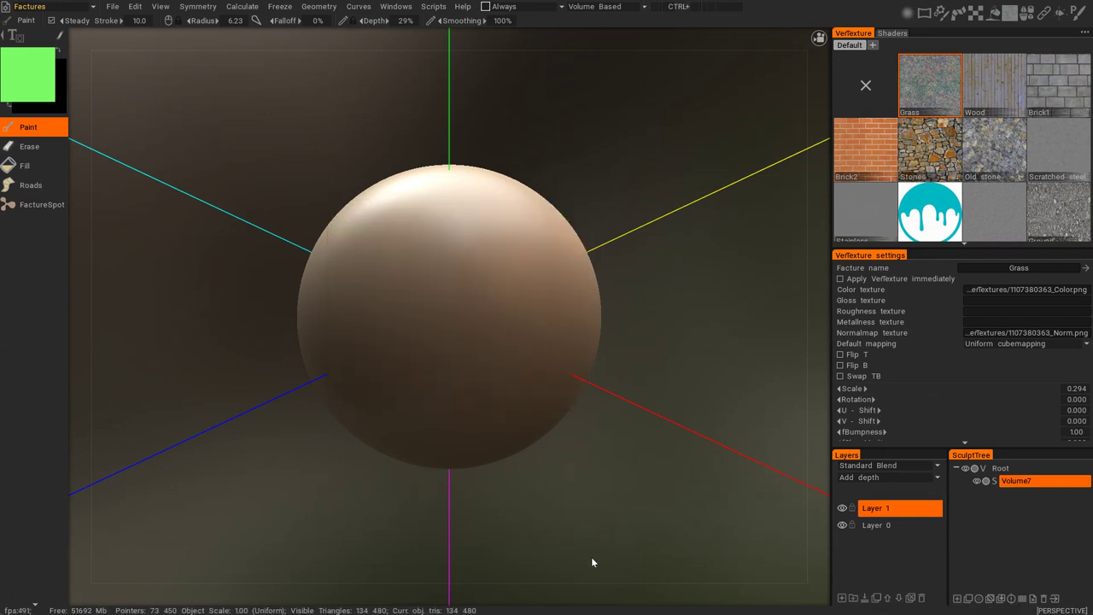
Step: Enlarge the brush radius to about 20.9 and paint the Grass facture over most of the sphere's front
scroll(619, 551, up, 3)
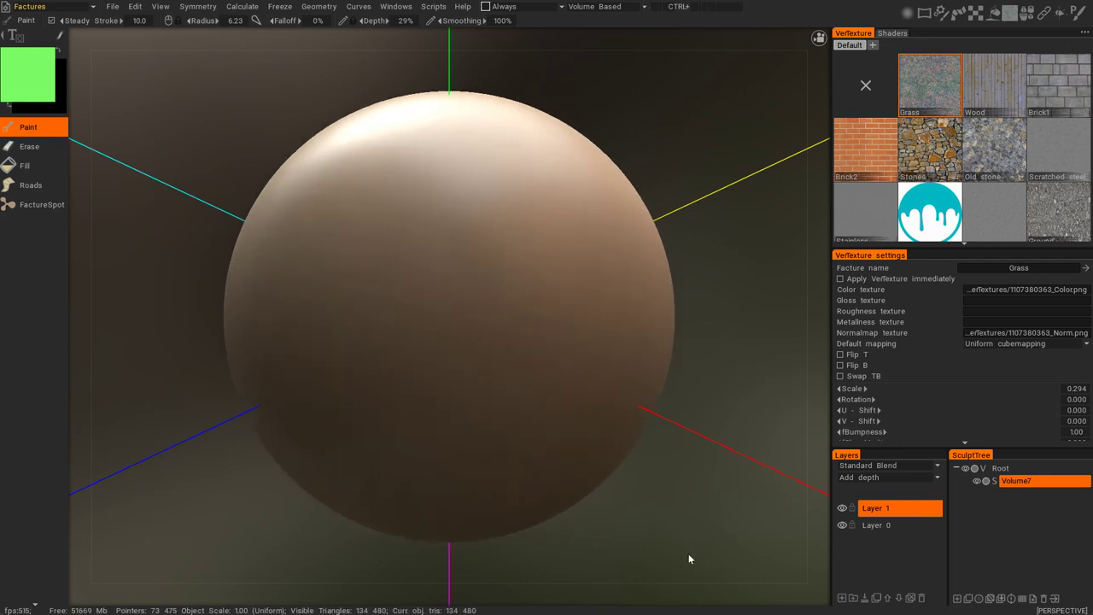
scroll(650, 553, up, 3)
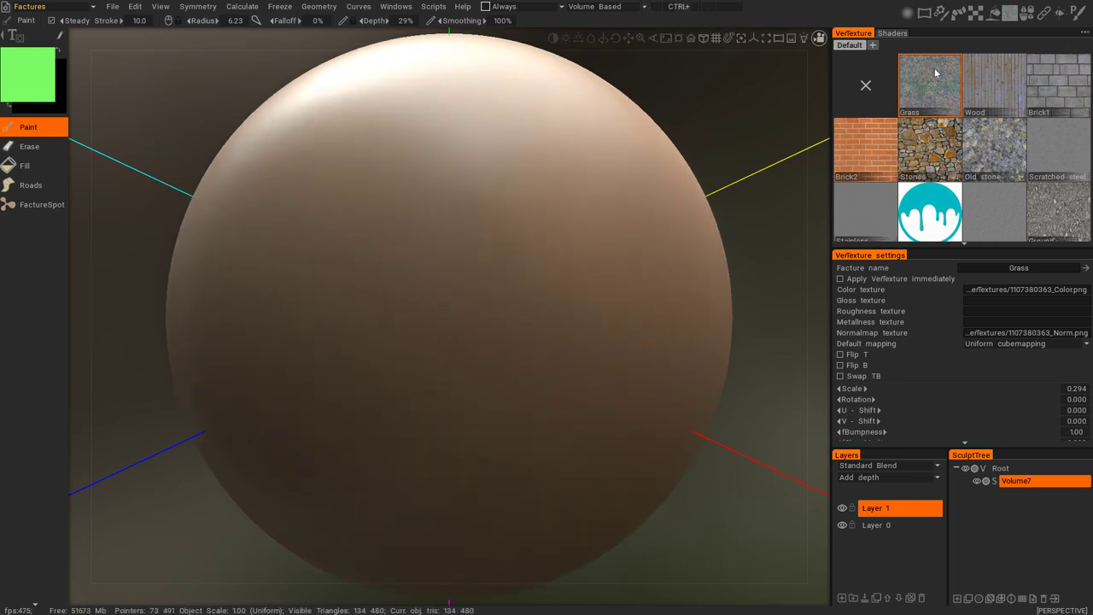
mouse_move(936, 89)
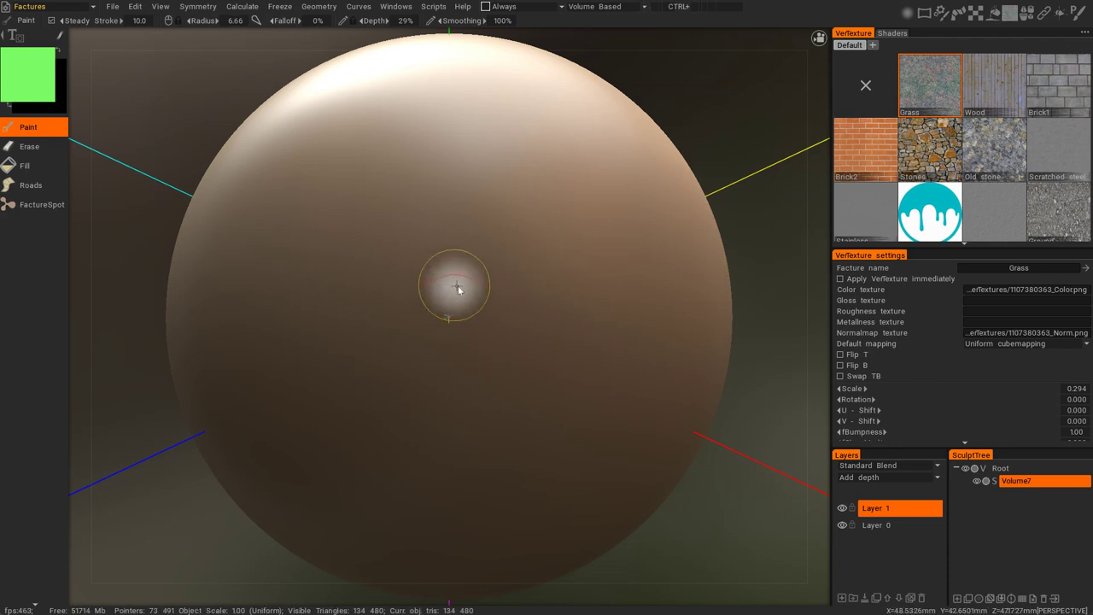
right_drag(468, 294, 534, 313)
mouse_move(504, 182)
mouse_down()
mouse_move(401, 213)
mouse_move(617, 335)
mouse_move(444, 341)
mouse_move(529, 273)
mouse_move(256, 341)
mouse_move(612, 433)
mouse_move(466, 103)
mouse_move(317, 304)
mouse_move(333, 333)
mouse_up()
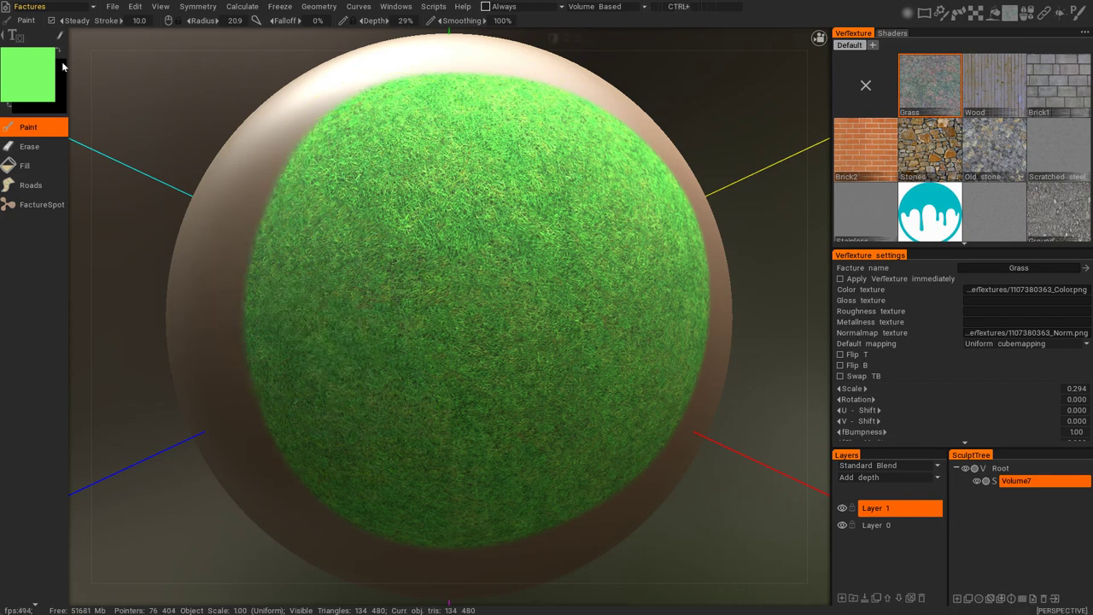
mouse_move(309, 171)
mouse_down()
mouse_move(279, 205)
mouse_move(256, 381)
mouse_move(378, 488)
mouse_move(555, 478)
mouse_up()
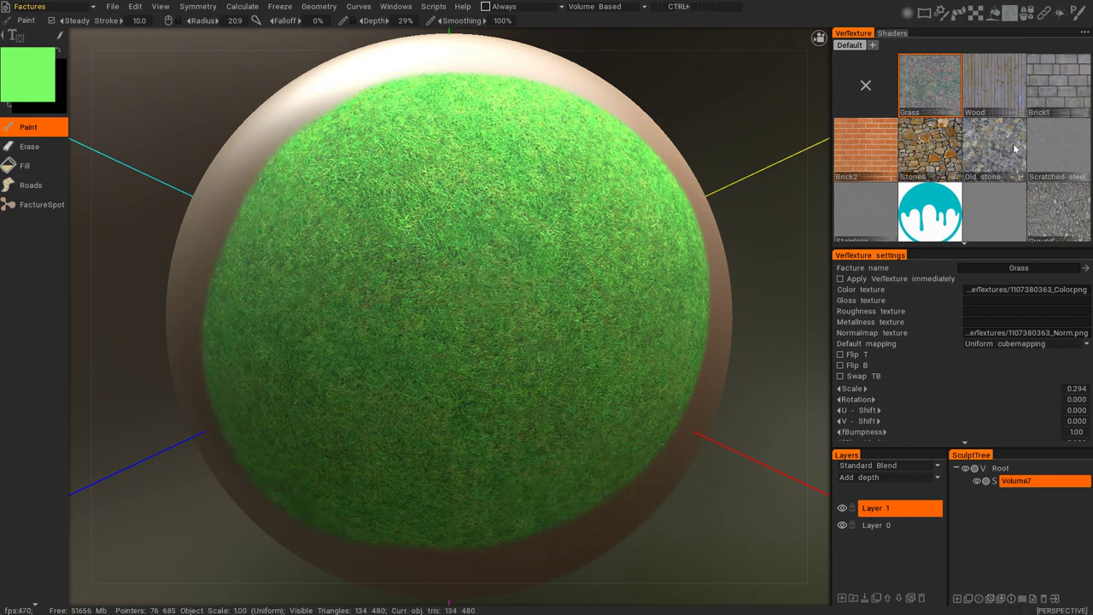
Step: Set the paint color to a neutral grey and paint the Old stone facture over the grass area
click(28, 83)
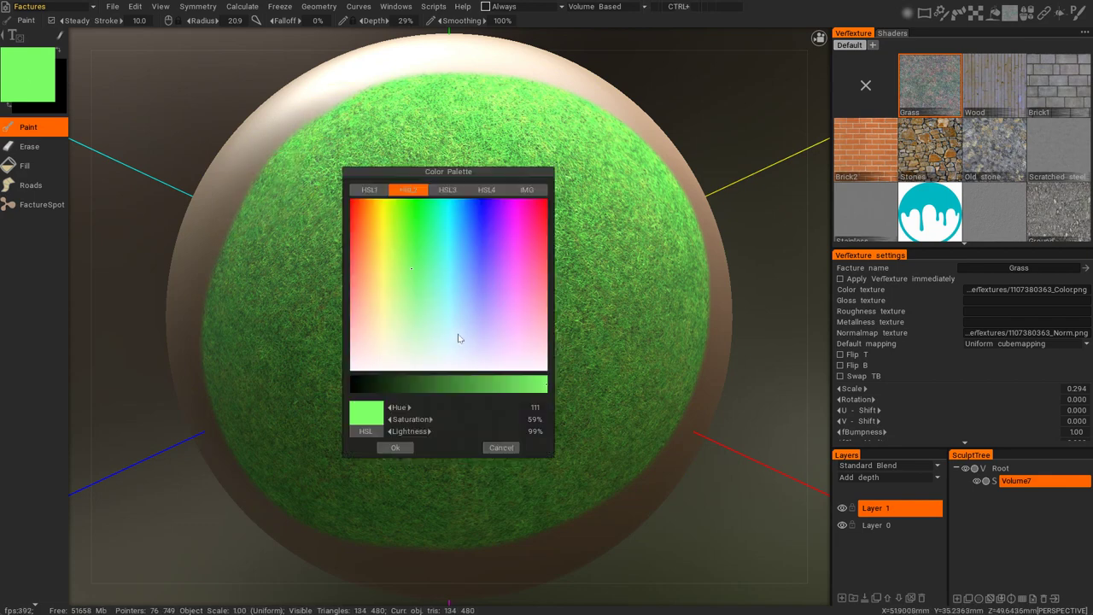
click(457, 364)
click(457, 386)
click(405, 448)
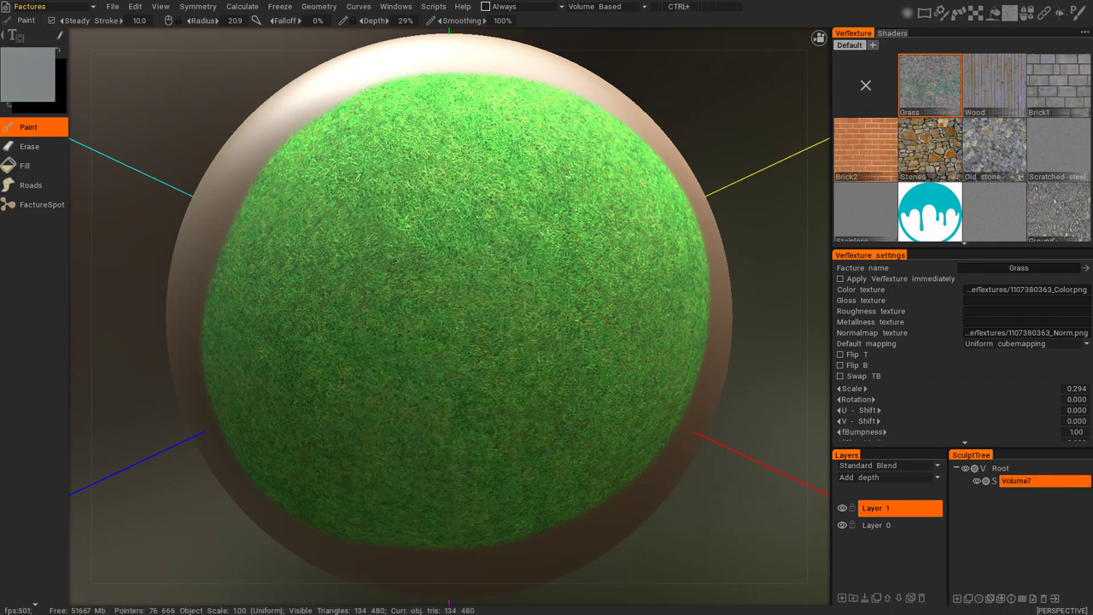
mouse_move(597, 128)
mouse_down()
mouse_move(563, 162)
mouse_move(581, 401)
mouse_move(649, 179)
mouse_move(638, 433)
mouse_move(554, 495)
mouse_move(529, 273)
mouse_move(470, 128)
mouse_move(502, 440)
mouse_move(415, 537)
mouse_move(350, 137)
mouse_move(256, 273)
mouse_move(239, 475)
mouse_move(342, 427)
mouse_move(315, 529)
mouse_up()
Step: Paint the Ground facture over the middle of the Old stone area at a texture scale of 0.330
click(1058, 212)
mouse_move(564, 264)
mouse_down()
mouse_move(530, 256)
mouse_move(424, 321)
mouse_move(517, 319)
mouse_up()
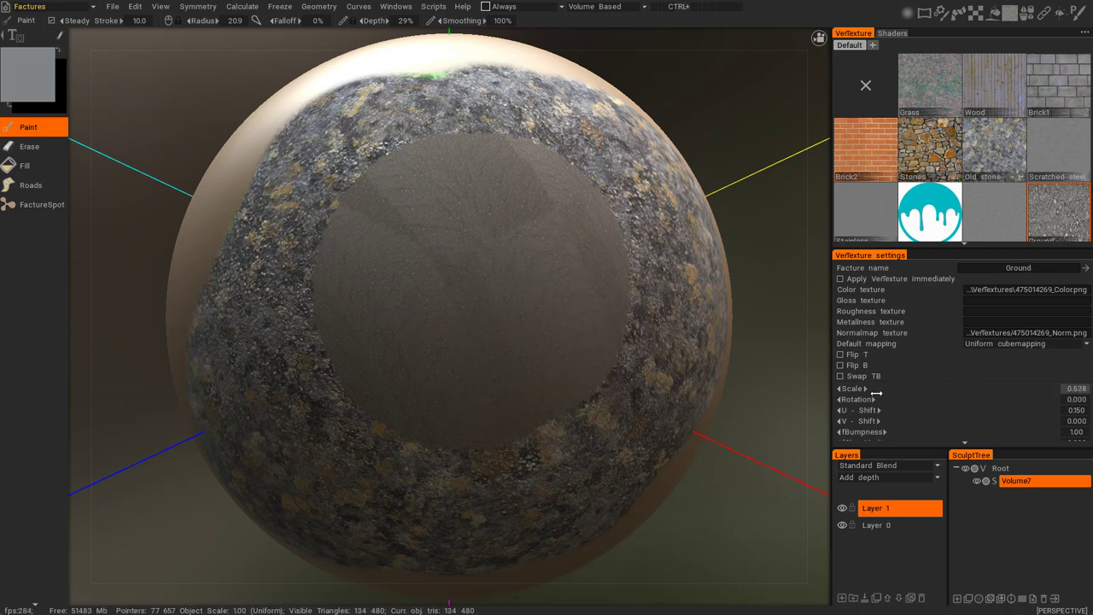
mouse_move(495, 256)
mouse_down()
mouse_move(452, 208)
mouse_move(524, 256)
mouse_move(366, 305)
mouse_move(410, 325)
mouse_up()
mouse_move(513, 273)
mouse_down()
mouse_move(402, 366)
mouse_move(524, 231)
mouse_move(372, 344)
mouse_up()
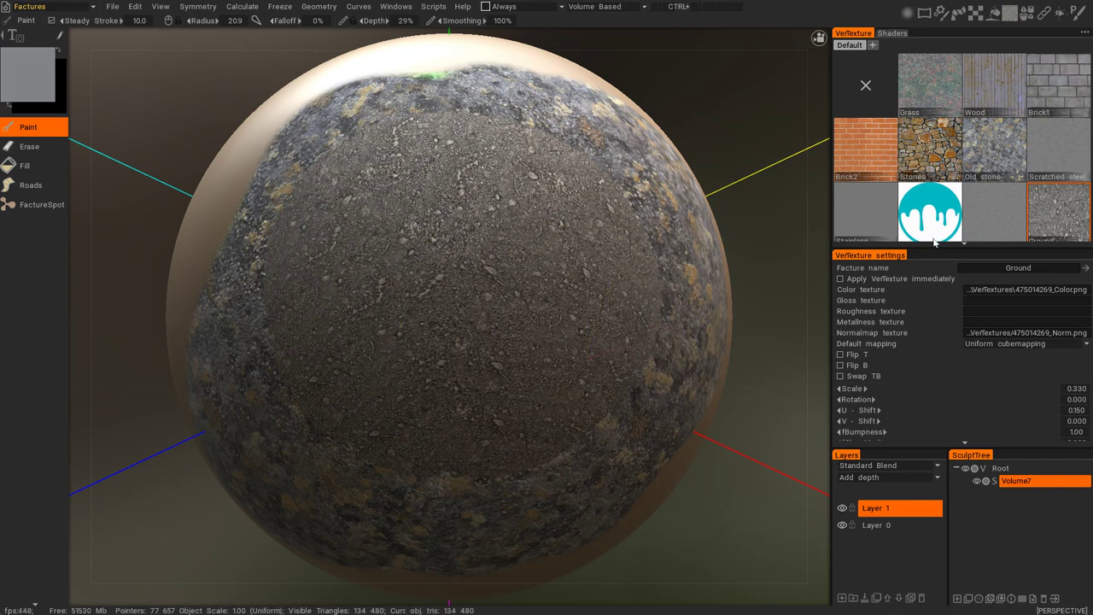
Step: Paint the Stones facture across the upper right of the sphere at a texture scale of 0.203
click(935, 149)
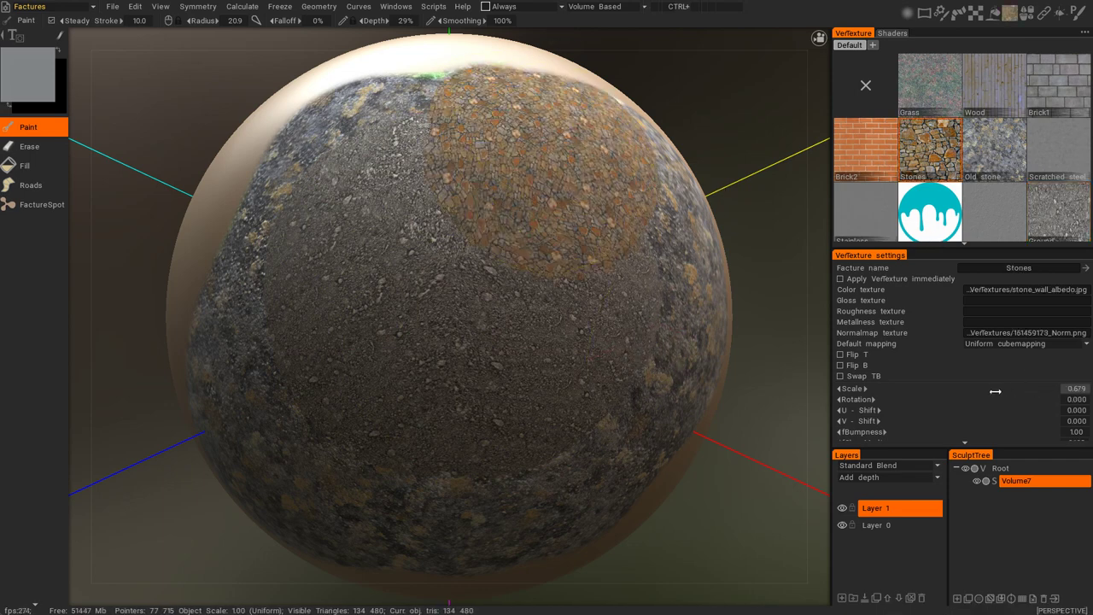
drag(922, 387, 917, 386)
drag(525, 235, 619, 304)
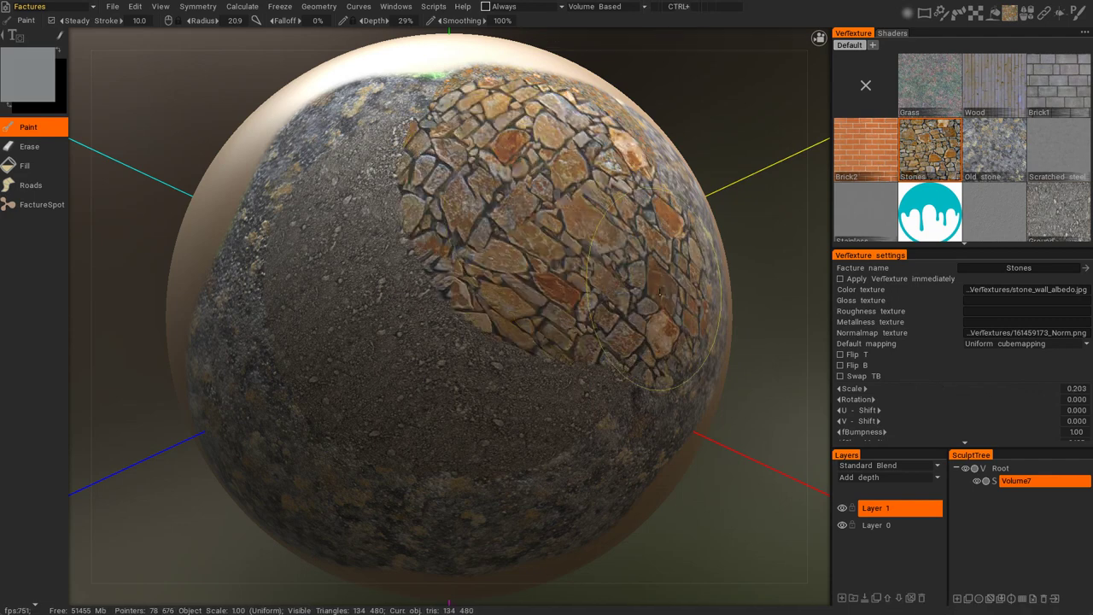
Step: Examine the textured sphere from several angles and check its mesh density with the wireframe displayed
alt+drag(616, 381, 575, 382)
alt+right_drag(575, 383, 591, 379)
mouse_move(591, 380)
alt+mouse_down()
mouse_move(575, 383)
mouse_move(613, 396)
alt+mouse_up()
scroll(577, 383, up, 2)
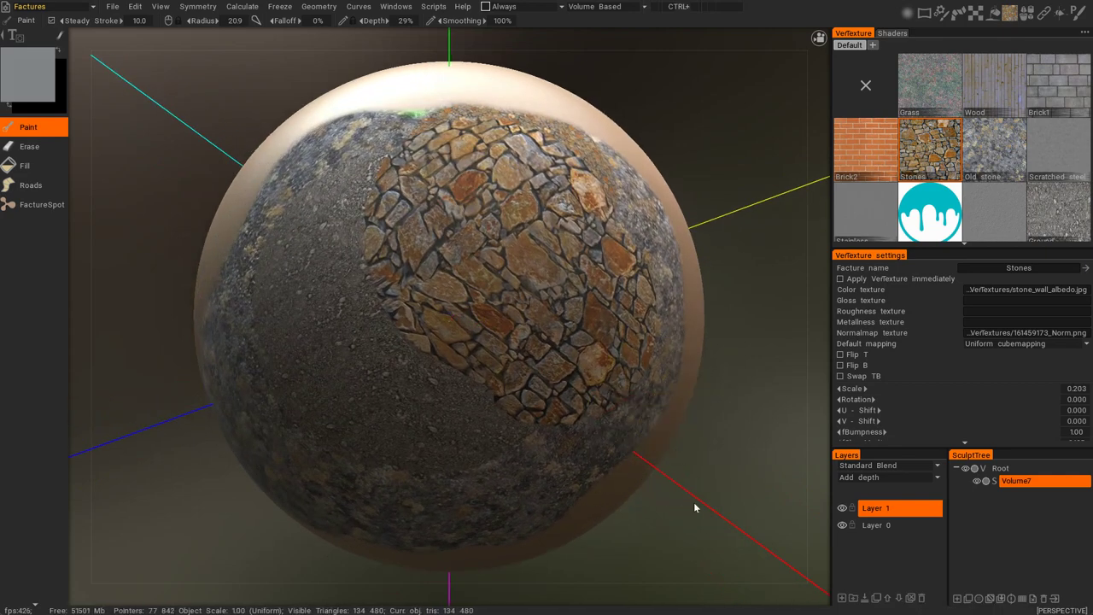
alt+right_drag(688, 507, 712, 522)
alt+drag(712, 521, 625, 299)
alt+right_drag(625, 299, 643, 320)
alt+drag(556, 347, 290, 340)
scroll(283, 337, up, 4)
scroll(436, 332, down, 2)
alt+drag(501, 356, 541, 385)
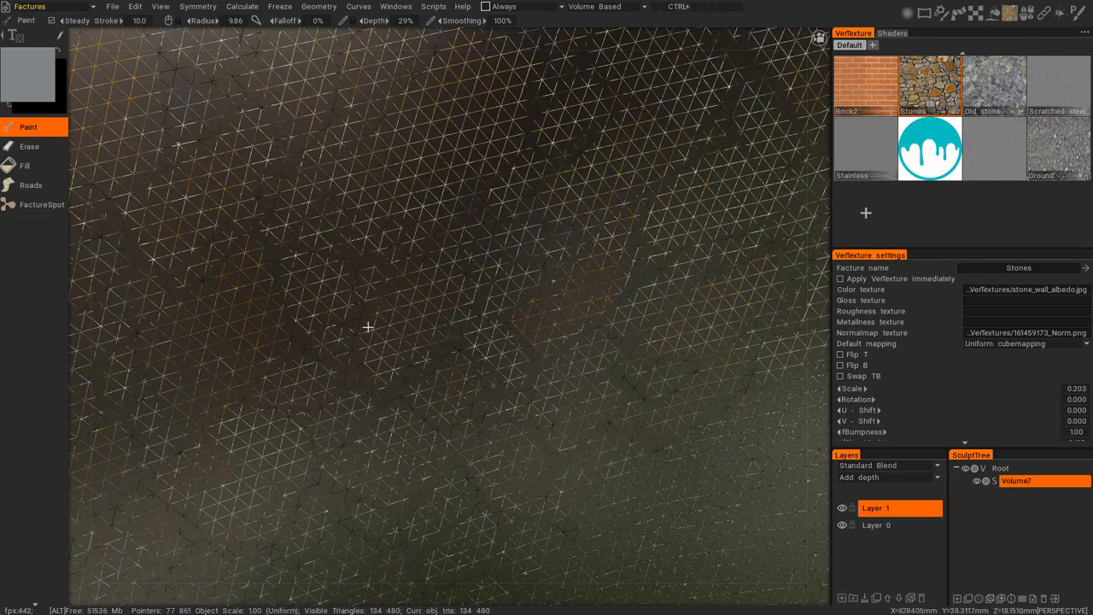
alt+drag(367, 327, 465, 394)
alt+drag(555, 403, 400, 389)
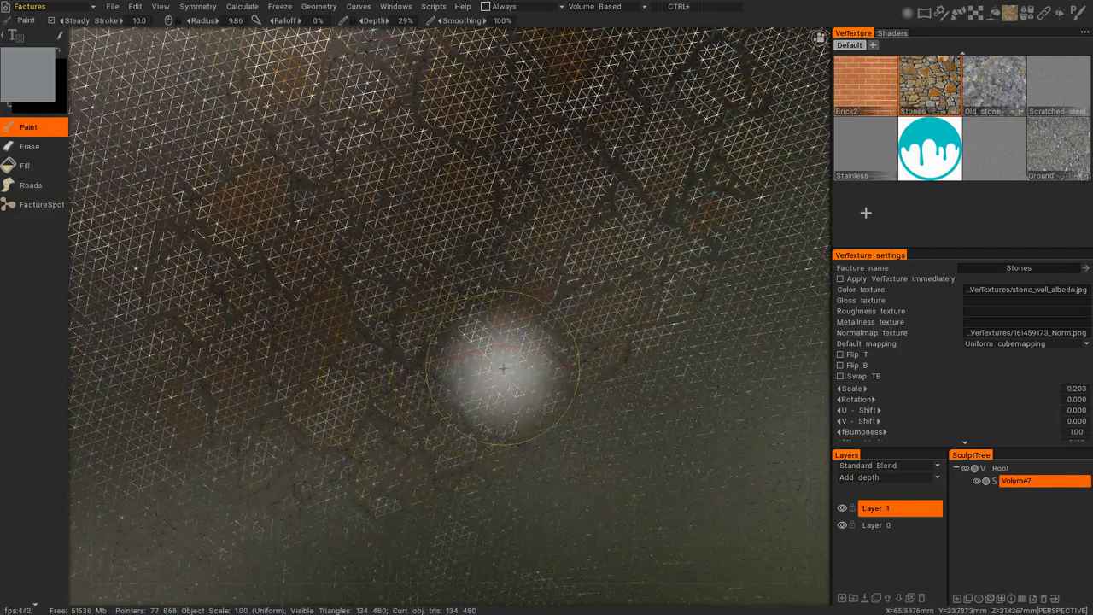
mouse_move(589, 377)
alt+right_down()
mouse_move(505, 454)
mouse_move(280, 461)
alt+right_up()
alt+drag(278, 460, 420, 449)
alt+drag(683, 292, 644, 302)
key(w)
Step: Examine the surface relief and the border between the Stones and Ground factures close up
alt+right_drag(670, 360, 572, 356)
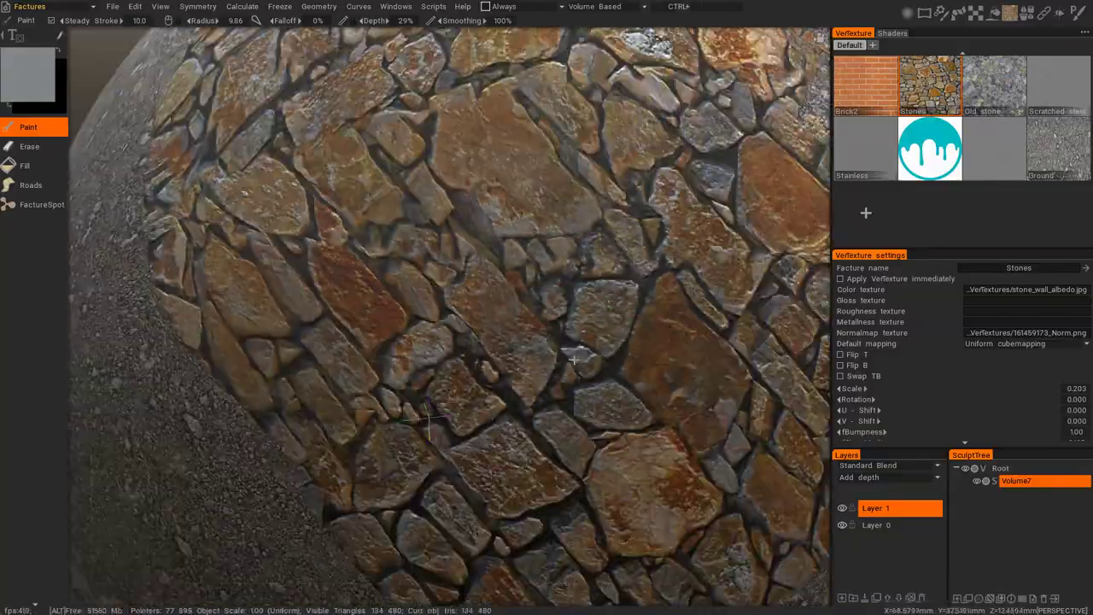
mouse_move(572, 356)
alt+mouse_down()
mouse_move(631, 367)
mouse_move(501, 305)
mouse_move(500, 371)
mouse_move(430, 364)
mouse_move(423, 327)
mouse_move(462, 335)
mouse_move(547, 432)
alt+mouse_up()
mouse_move(439, 391)
alt+right_down()
mouse_move(480, 410)
mouse_move(495, 432)
mouse_move(471, 412)
alt+right_up()
scroll(474, 412, down, 18)
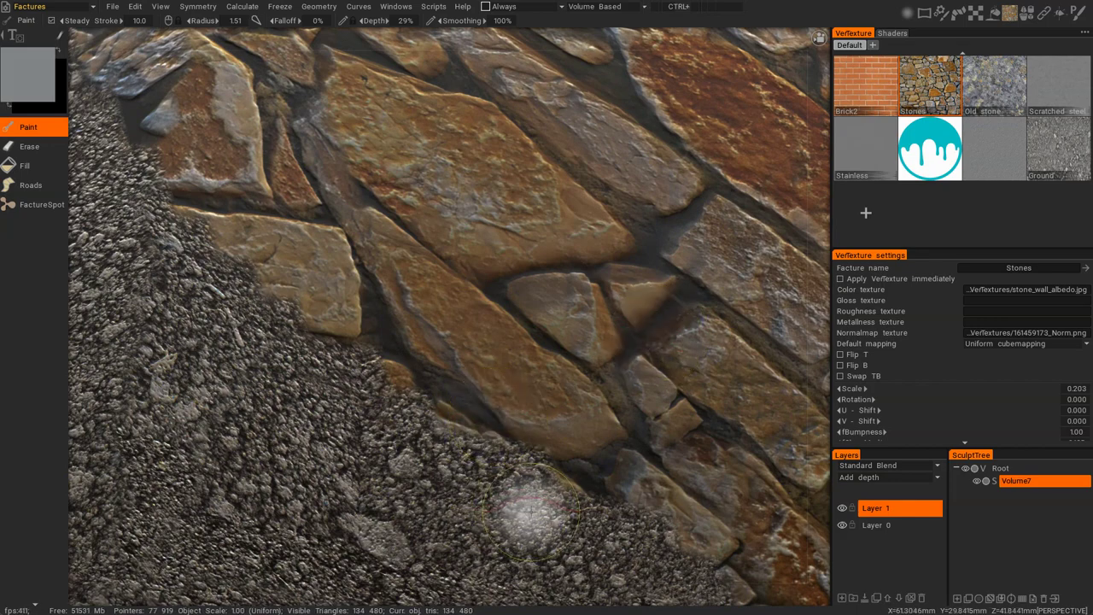
mouse_move(597, 499)
alt+right_down()
mouse_move(543, 456)
mouse_move(520, 455)
mouse_move(543, 466)
alt+right_up()
alt+middle_drag(433, 417, 535, 348)
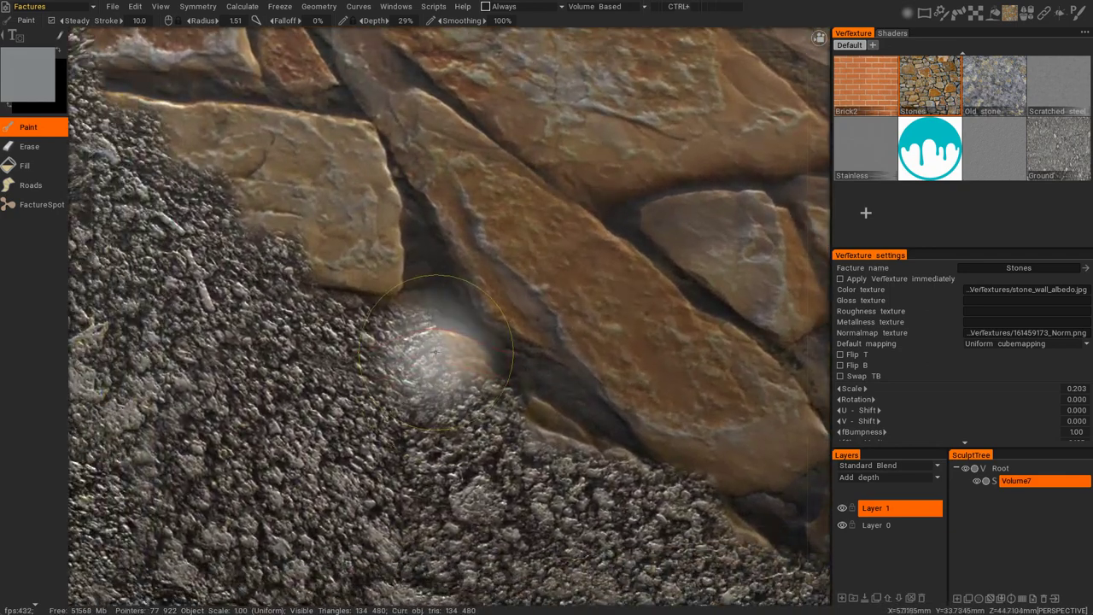
scroll(421, 347, down, 11)
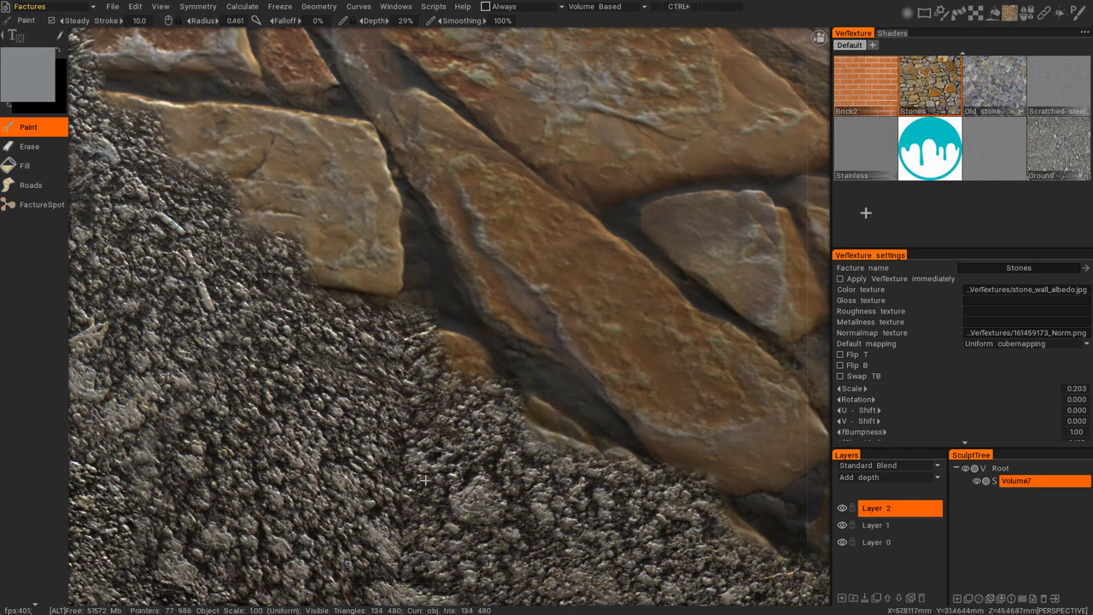
Step: On a new layer above Layer 1, paint a patch of the Old stone facture over the middle of the Stones area
alt+right_drag(438, 472, 473, 444)
alt+drag(473, 444, 512, 414)
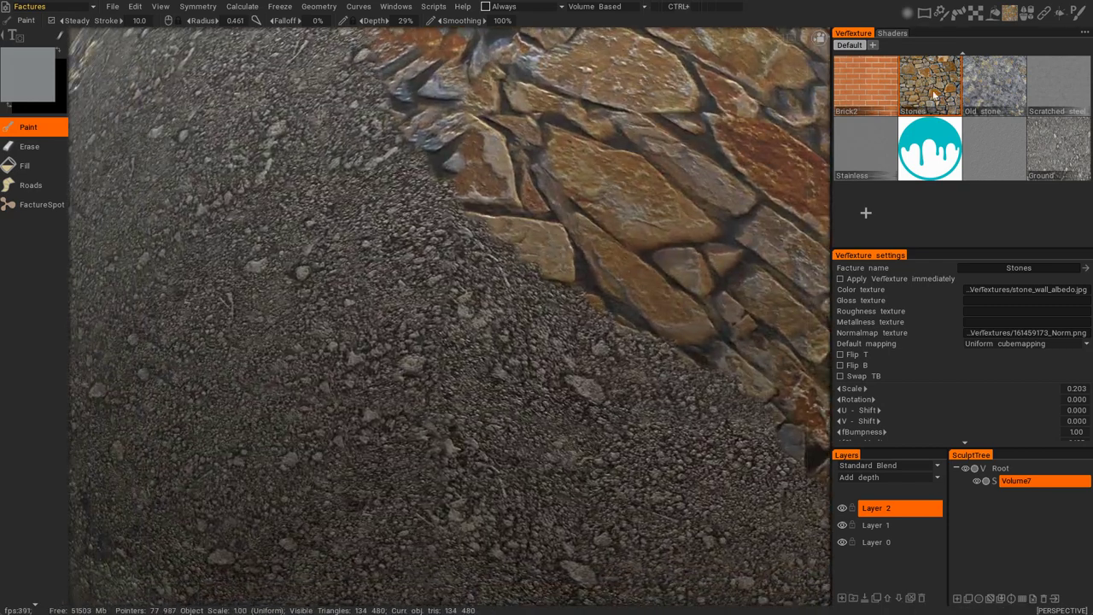
click(998, 92)
alt+right_drag(579, 339, 681, 222)
alt+drag(681, 221, 527, 439)
alt+right_drag(527, 439, 560, 457)
alt+drag(543, 411, 522, 446)
scroll(534, 343, down, 5)
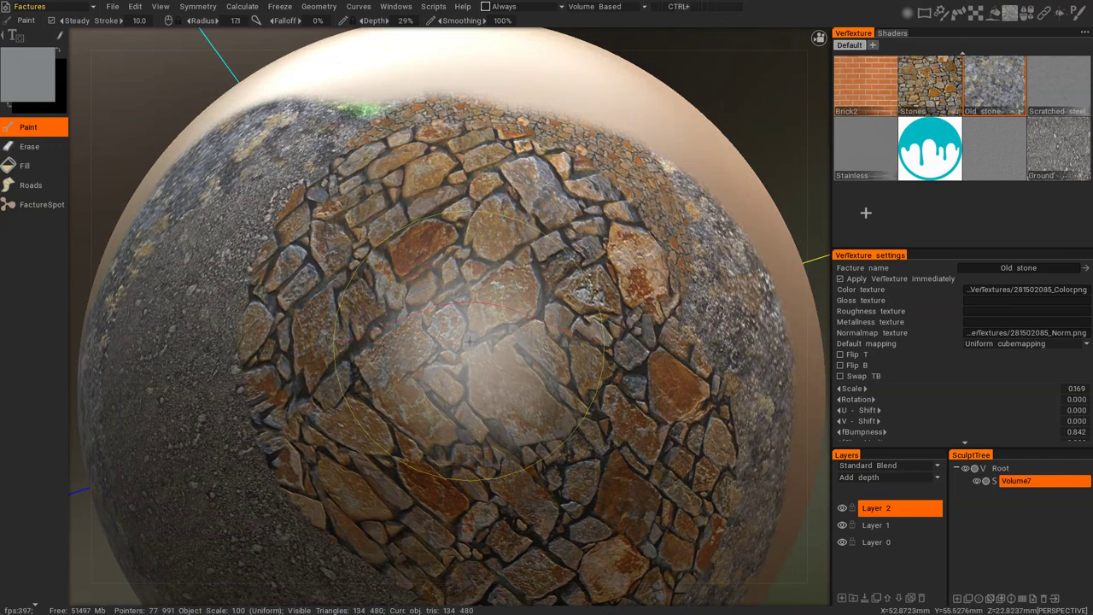
click(474, 347)
alt+right_drag(583, 452, 664, 504)
right_drag(215, 338, 167, 335)
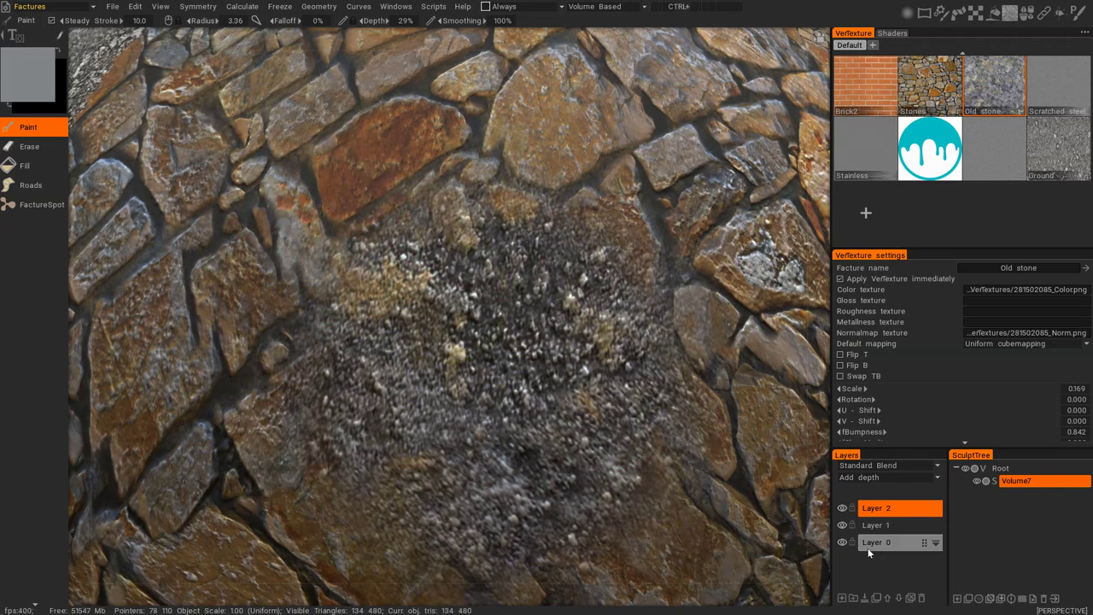
Step: Keep Layer 2 active and examine how its Old stone patch blends with the factures on the layer below
click(886, 510)
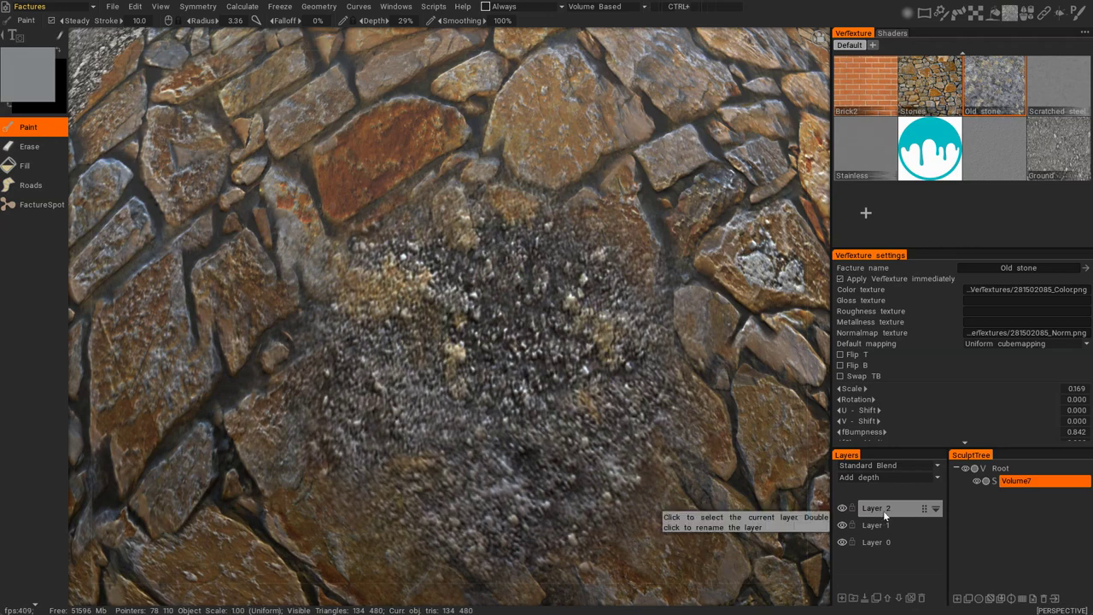
alt+right_drag(645, 471, 541, 429)
alt+drag(541, 430, 564, 381)
alt+right_drag(564, 381, 543, 380)
drag(408, 377, 547, 283)
drag(501, 358, 564, 319)
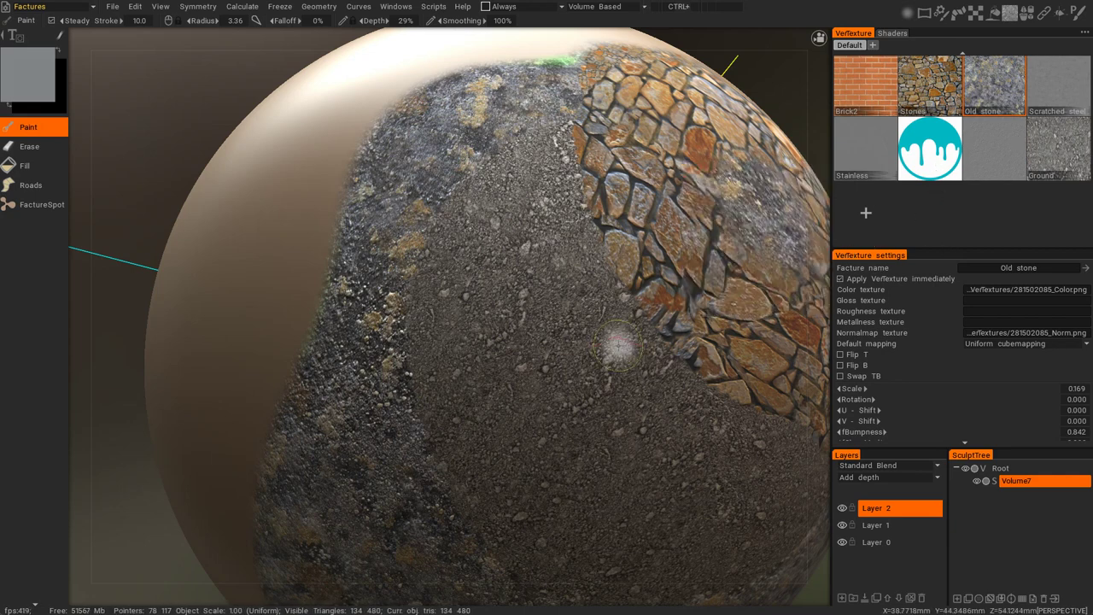
Step: Replace the drip-logo facture with a new one using coatdecal.png from the Pictures f folder as its color texture, and select it
right_click(939, 159)
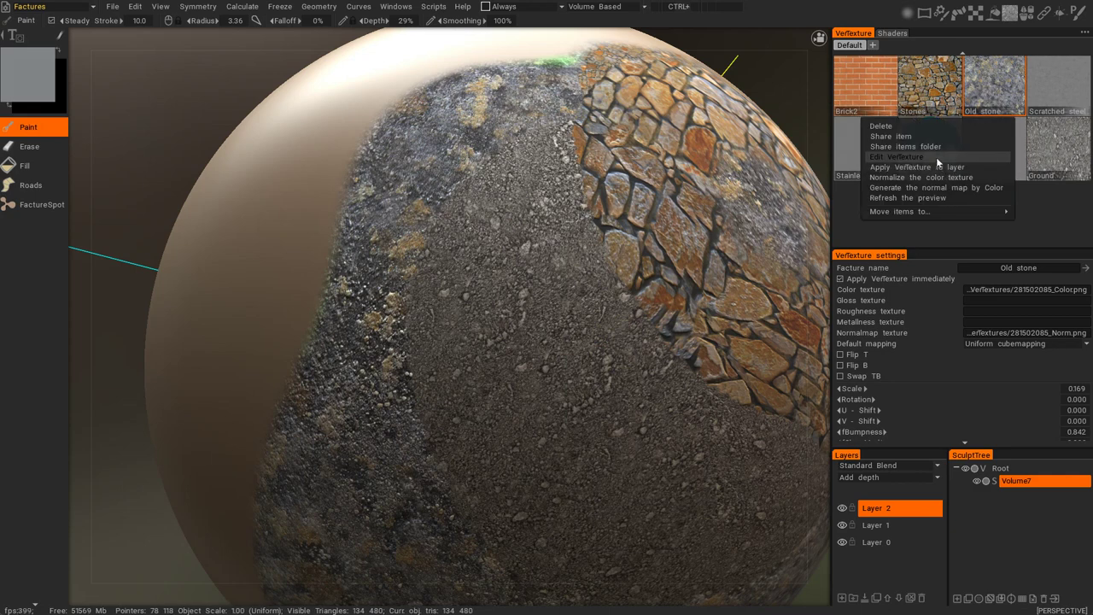
click(927, 127)
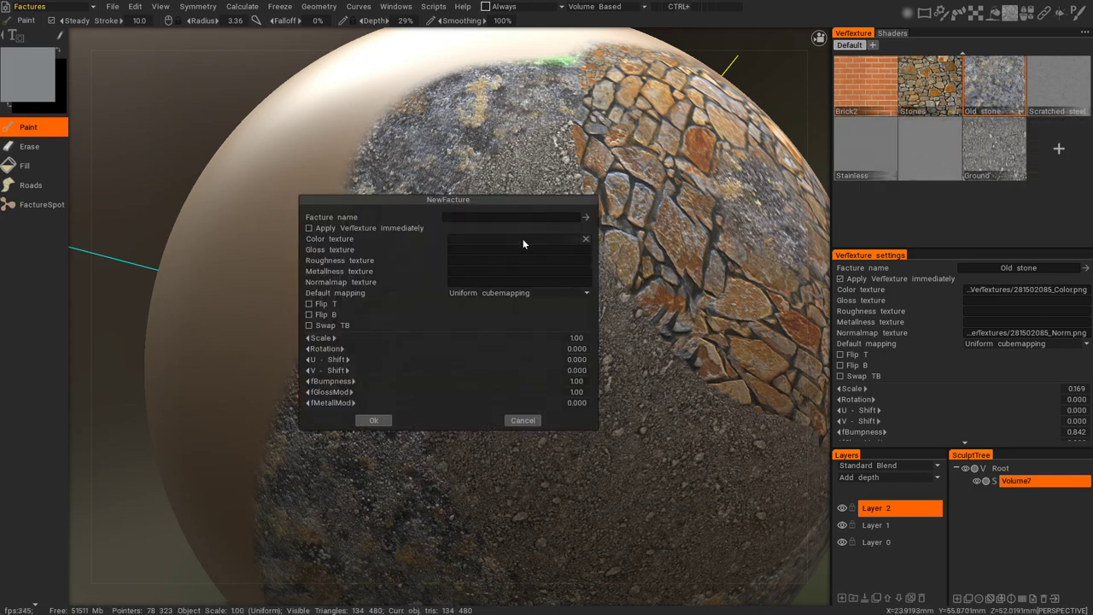
click(523, 244)
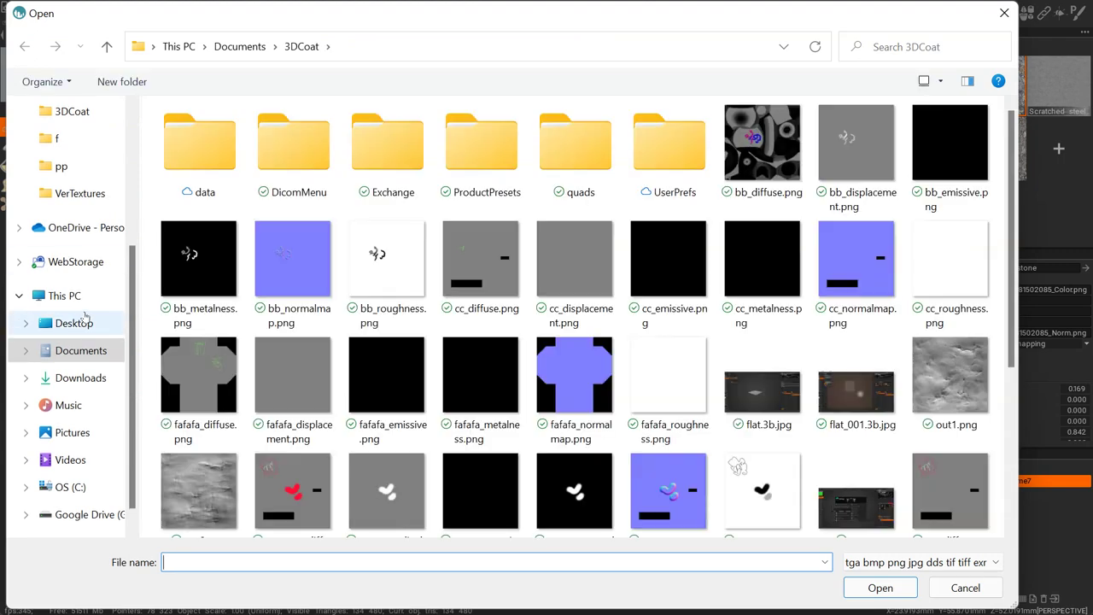
click(75, 434)
double_click(662, 287)
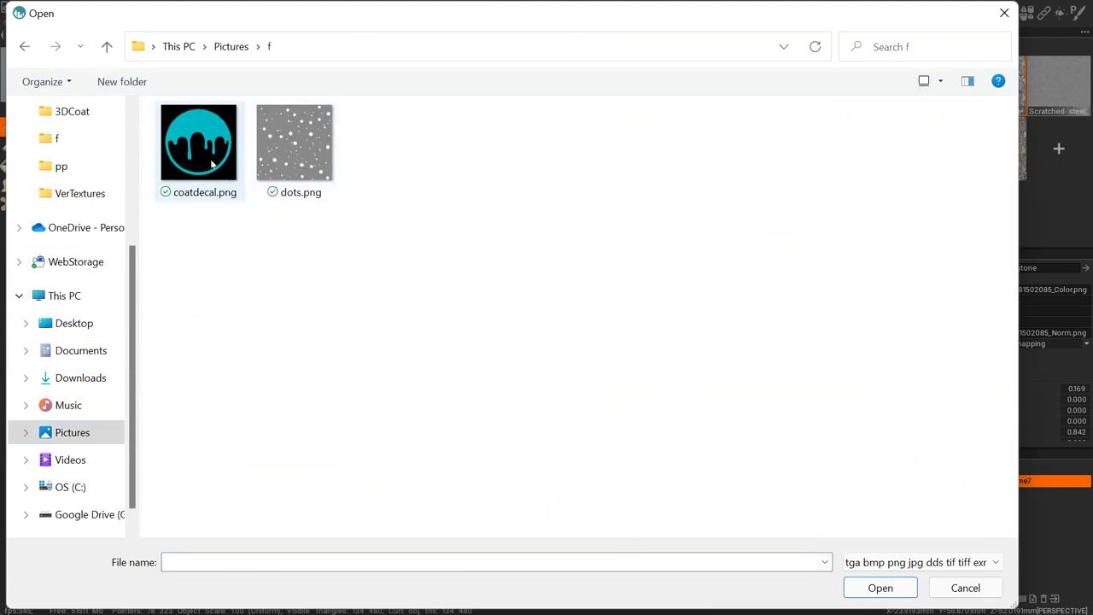
double_click(199, 145)
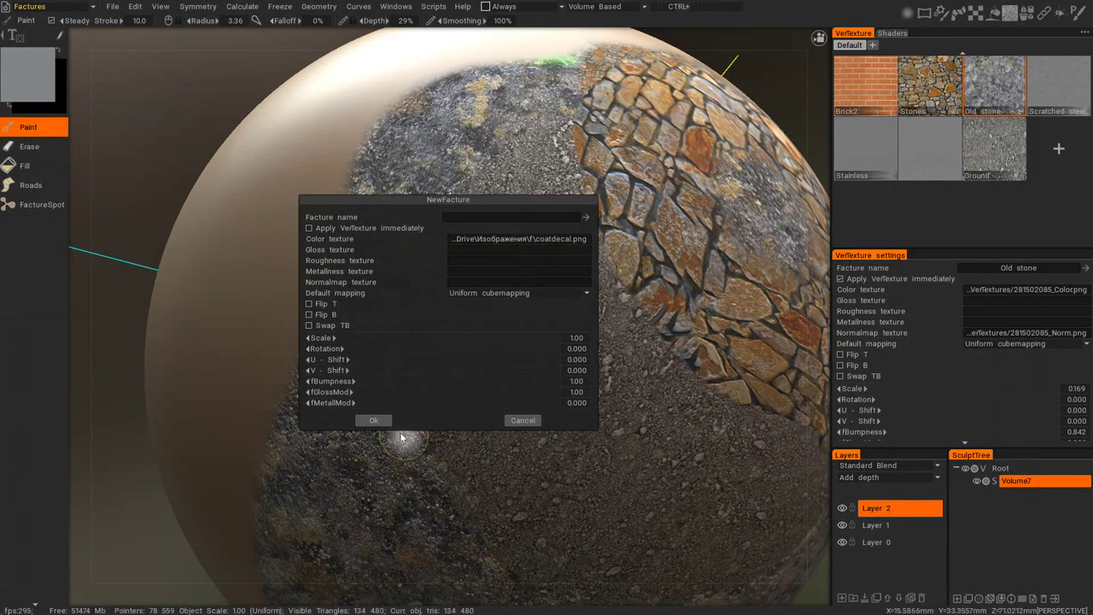
click(373, 420)
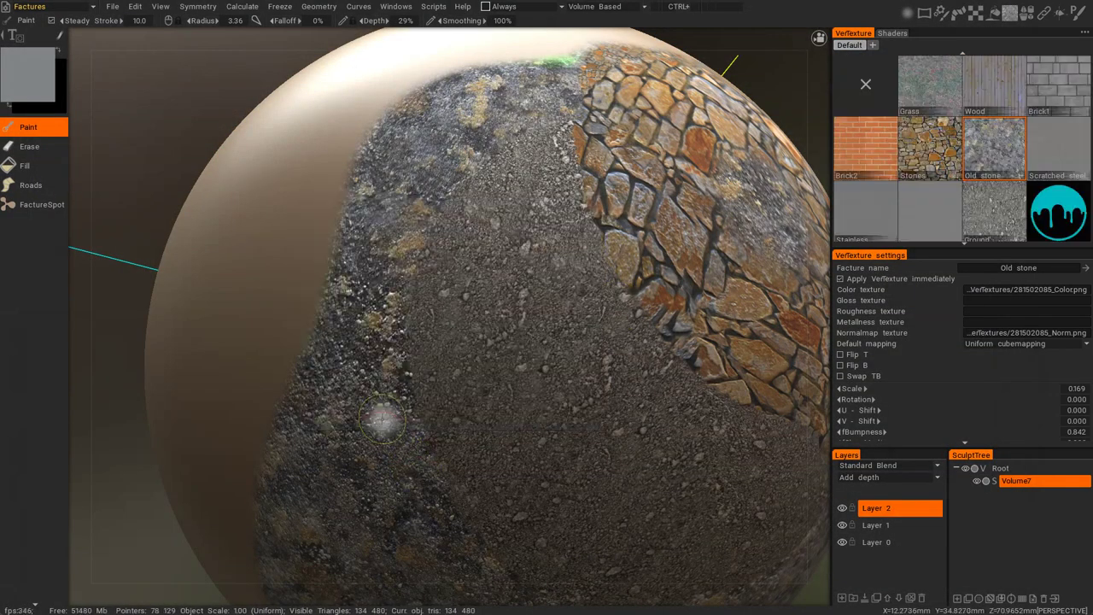
click(1068, 225)
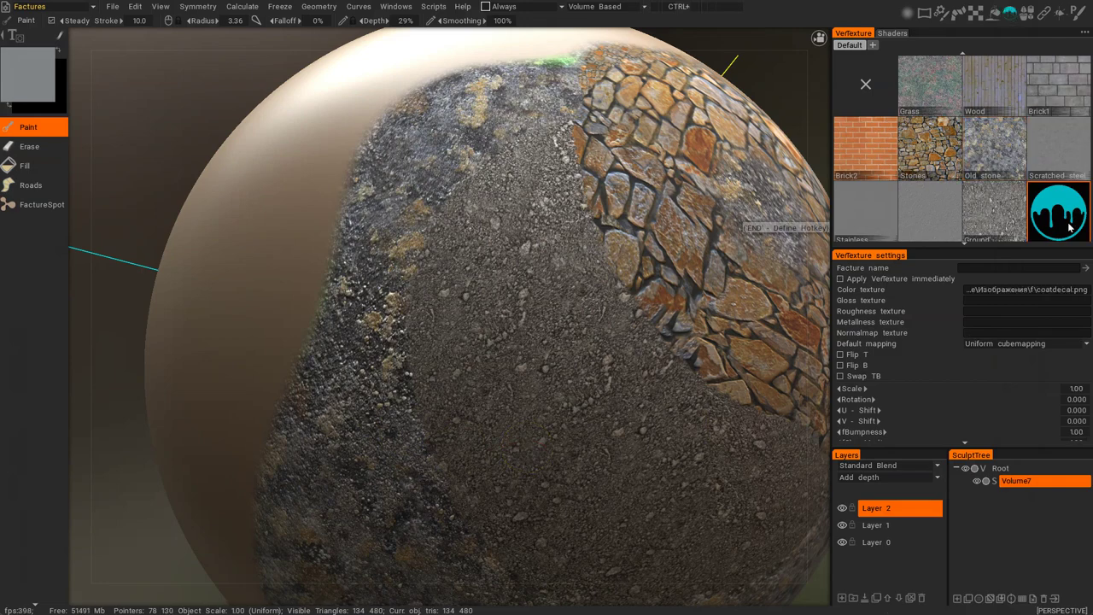
Step: Stamp the drip-logo facture with FactureSpot on the Ground area, once large and once small
click(17, 206)
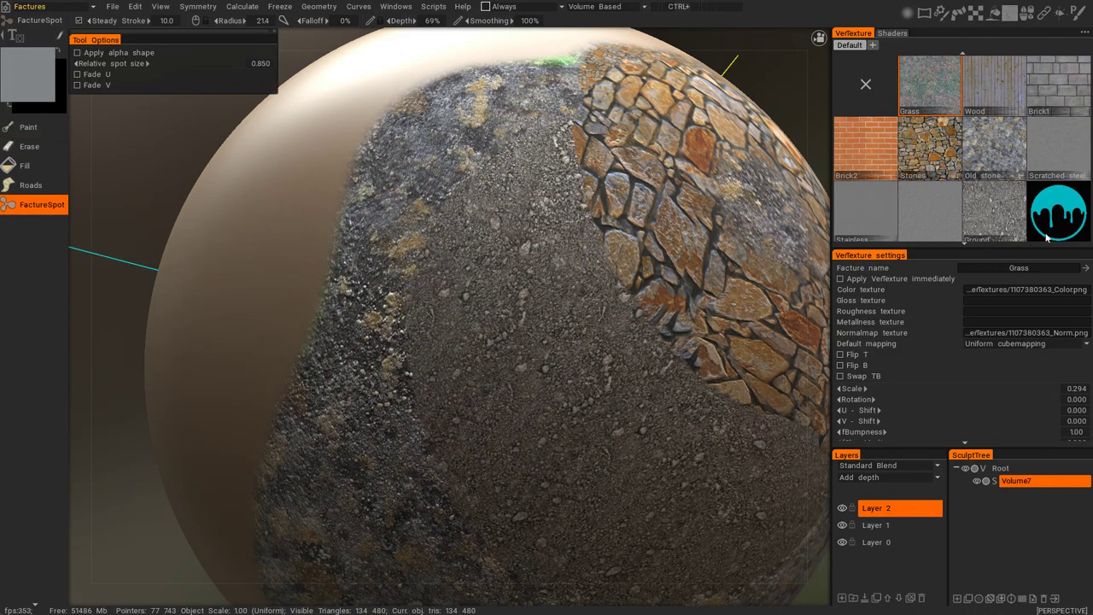
scroll(495, 358, up, 1)
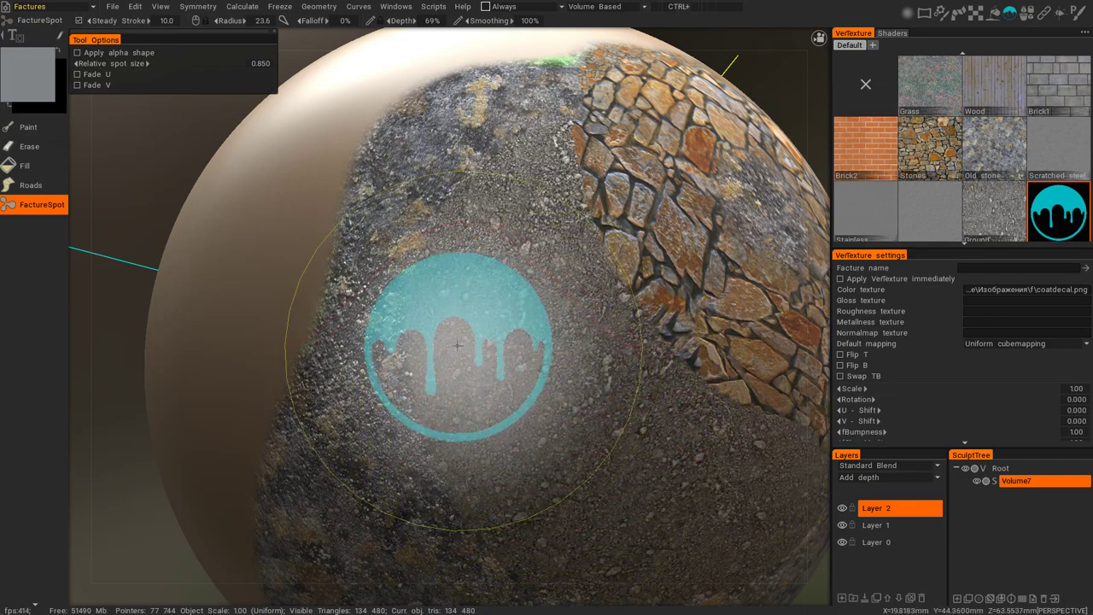
click(465, 338)
scroll(683, 445, down, 2)
mouse_move(666, 442)
alt+mouse_down()
mouse_move(674, 373)
mouse_move(698, 362)
mouse_move(663, 451)
mouse_move(658, 419)
mouse_move(654, 435)
alt+mouse_up()
scroll(638, 424, down, 10)
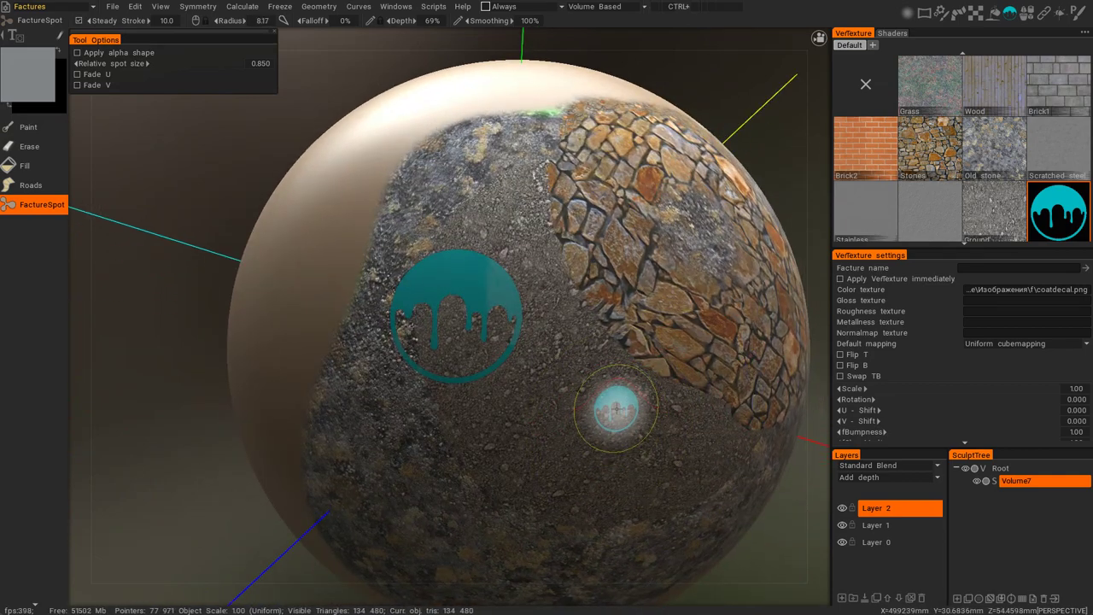
click(619, 410)
Step: Stamp another large drip-logo spot over the Stones area of the sphere
mouse_move(672, 288)
alt+mouse_down()
mouse_move(686, 400)
mouse_move(430, 412)
mouse_move(410, 402)
alt+mouse_up()
scroll(411, 402, up, 3)
scroll(410, 402, up, 12)
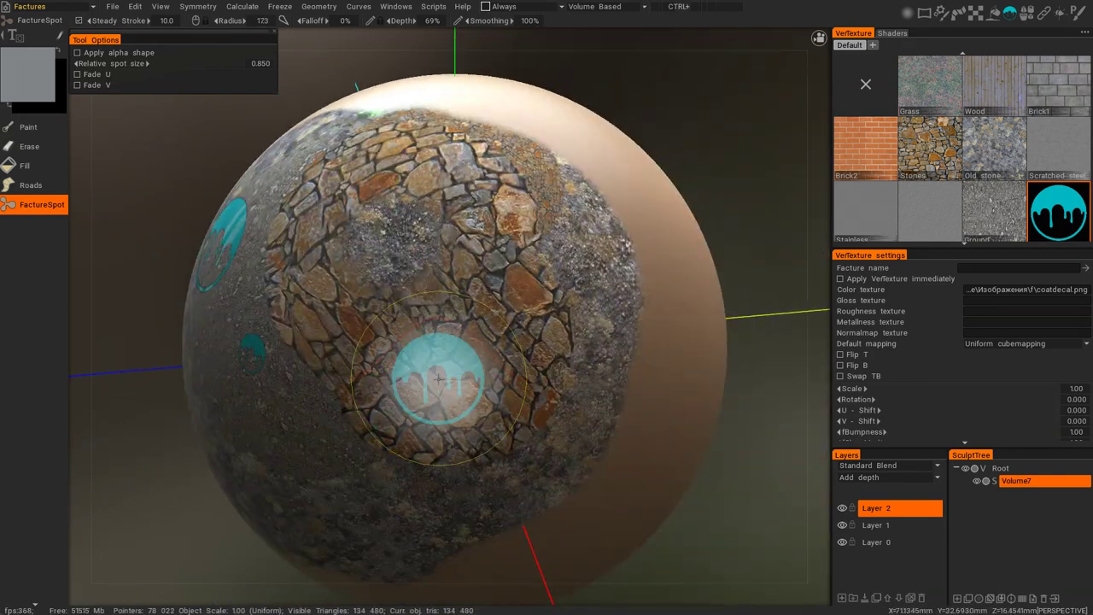
click(493, 288)
click(603, 520)
alt+drag(598, 457, 784, 486)
alt+drag(510, 431, 504, 390)
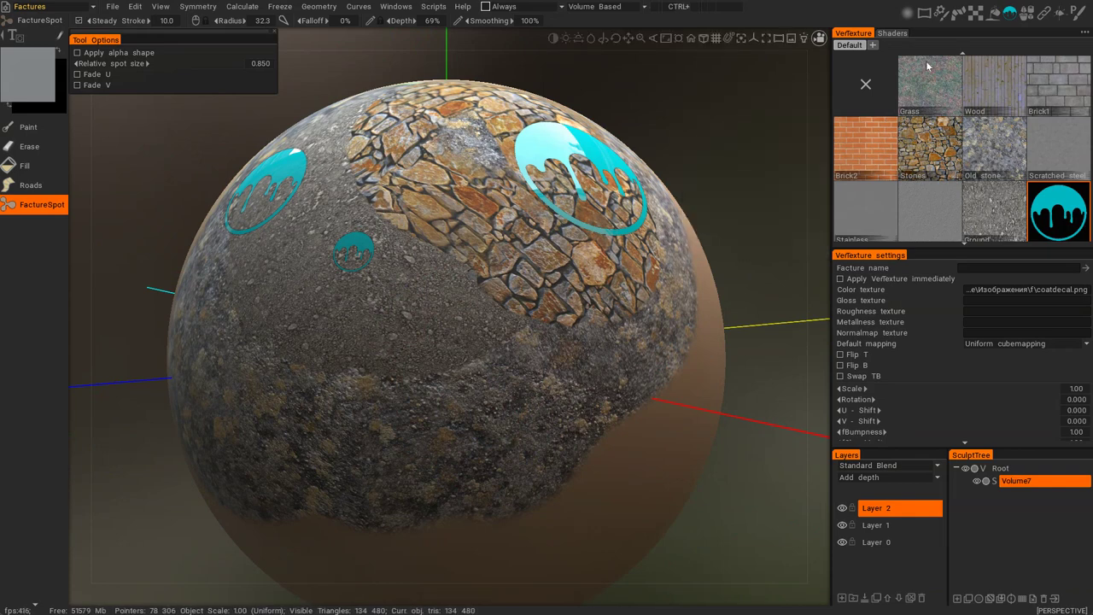
Step: Paint a patch of the Grass facture over the bare back side of the sphere
click(922, 79)
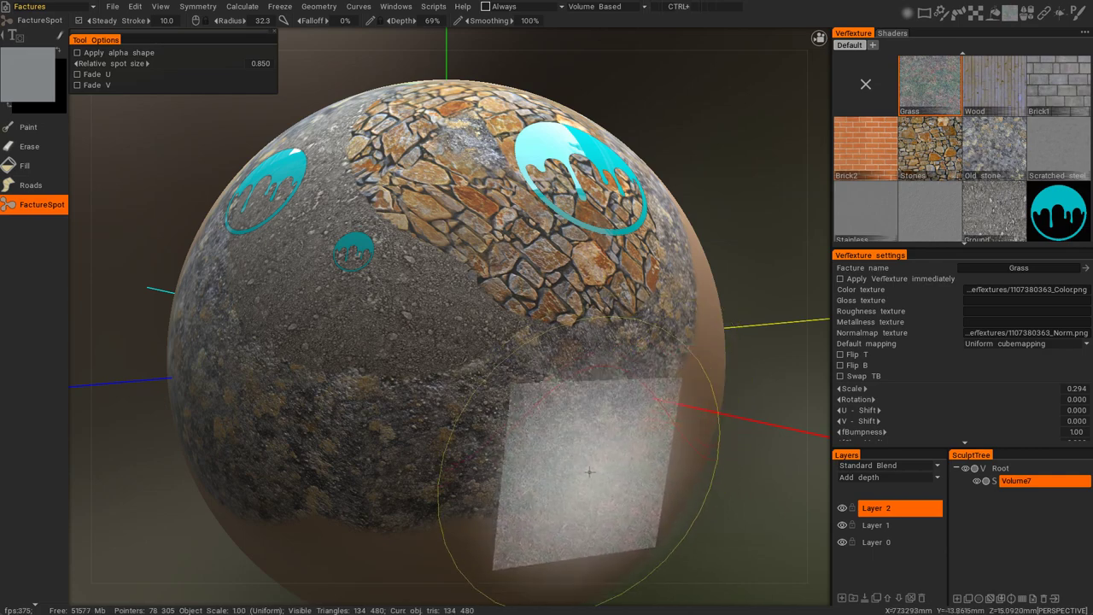
alt+drag(634, 495, 548, 411)
click(12, 126)
right_drag(539, 344, 607, 351)
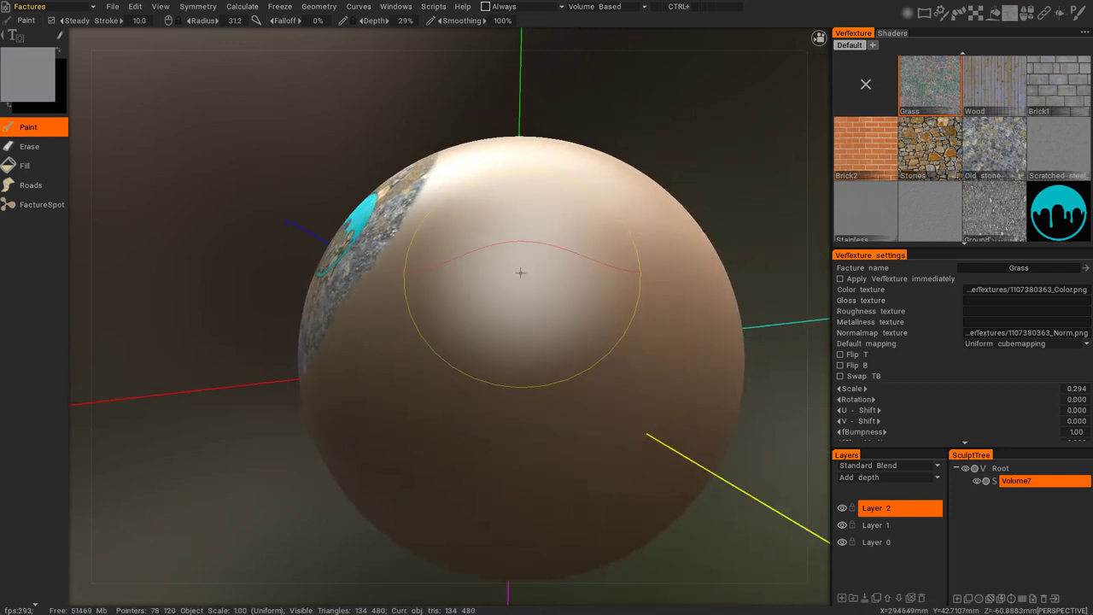
mouse_move(452, 335)
mouse_down()
mouse_move(551, 366)
mouse_move(549, 468)
mouse_up()
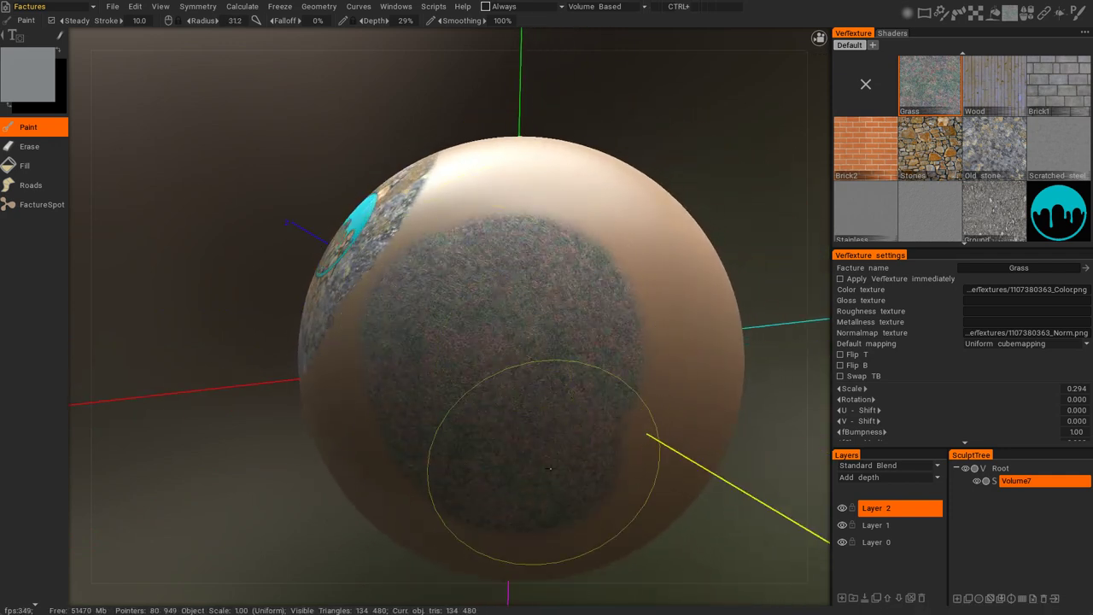
Step: Set the Grass facture's default mapping to Plain cubemapping and extend the grass over most of the sphere's back
click(1057, 342)
click(1013, 368)
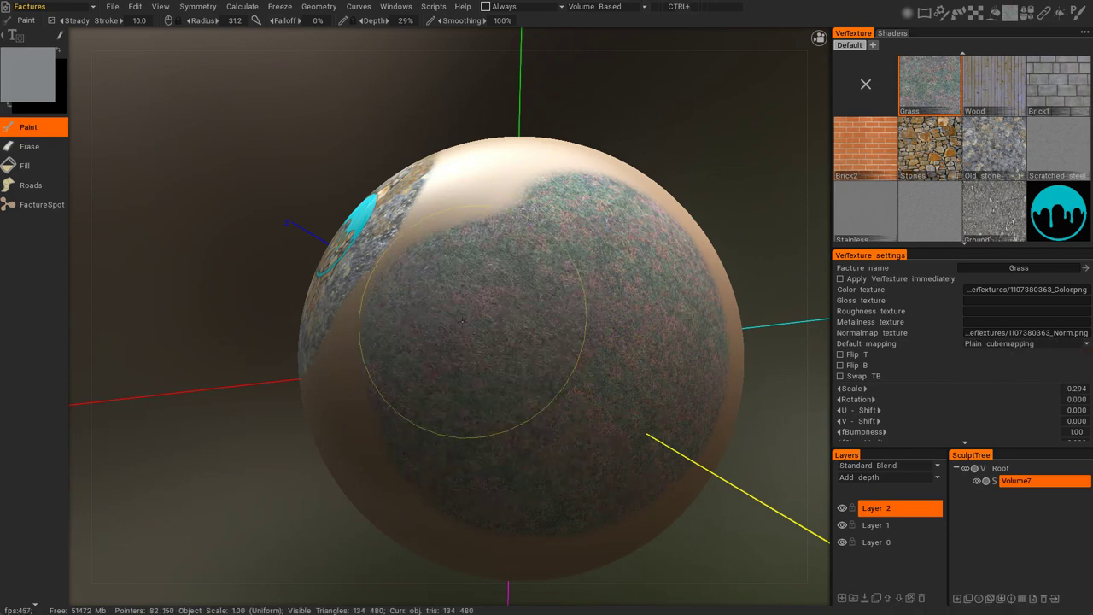
mouse_move(462, 530)
mouse_down()
mouse_move(617, 165)
mouse_move(409, 456)
mouse_up()
alt+drag(649, 478, 580, 427)
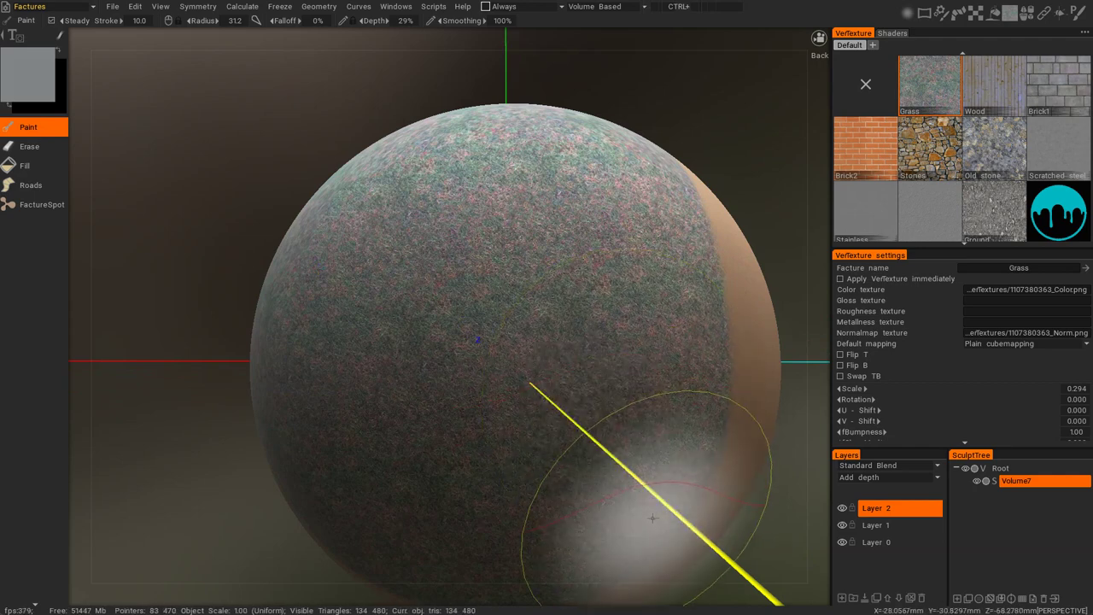
alt+right_drag(654, 517, 592, 472)
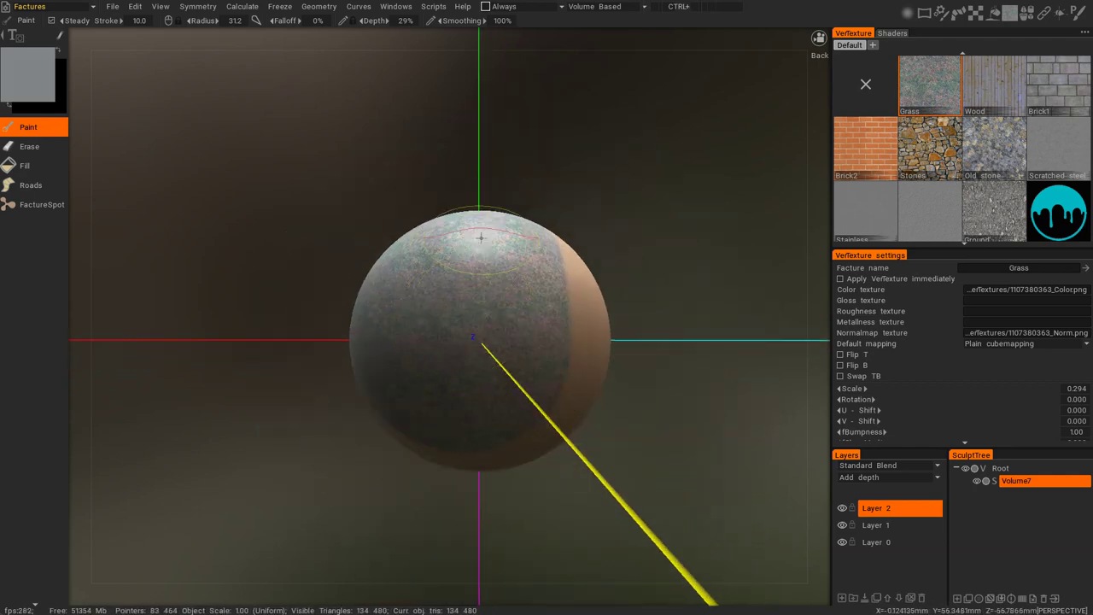
Step: Turn on Apply VerTexture immediately for the Grass facture and set its default mapping to Uniform cubemapping
click(1021, 346)
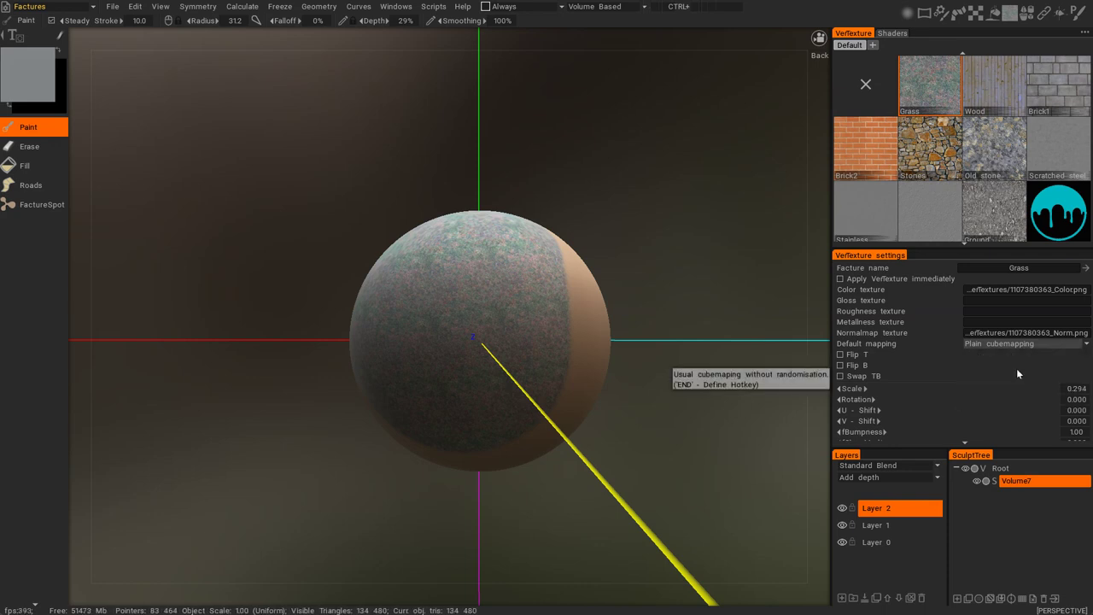
alt+drag(632, 495, 654, 471)
alt+middle_drag(654, 471, 663, 524)
alt+right_drag(664, 524, 689, 534)
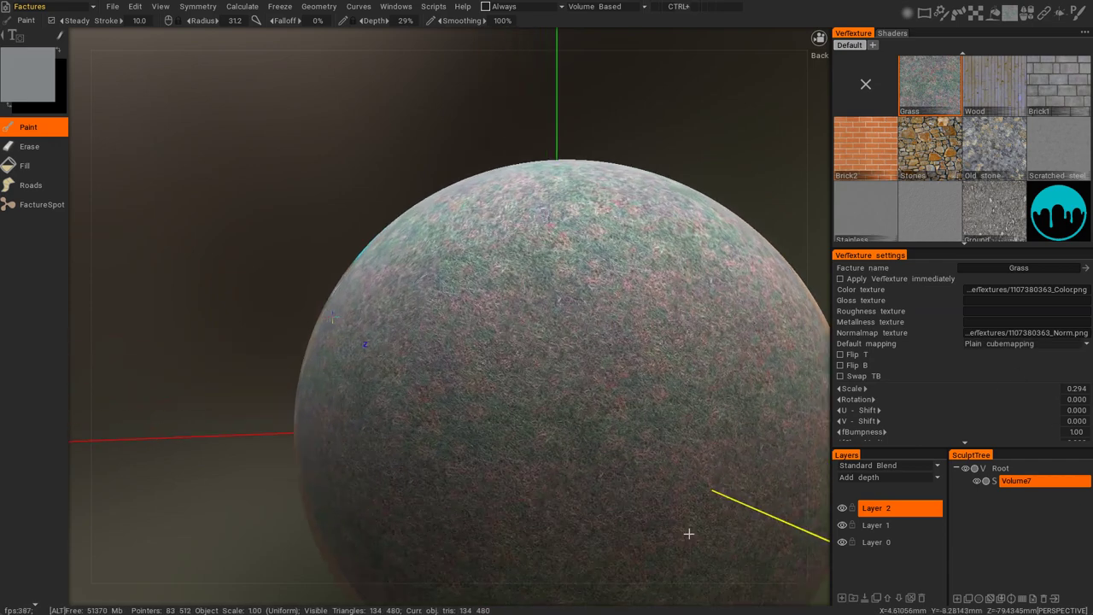
mouse_move(688, 533)
alt+mouse_down()
mouse_move(608, 454)
mouse_move(603, 428)
alt+mouse_up()
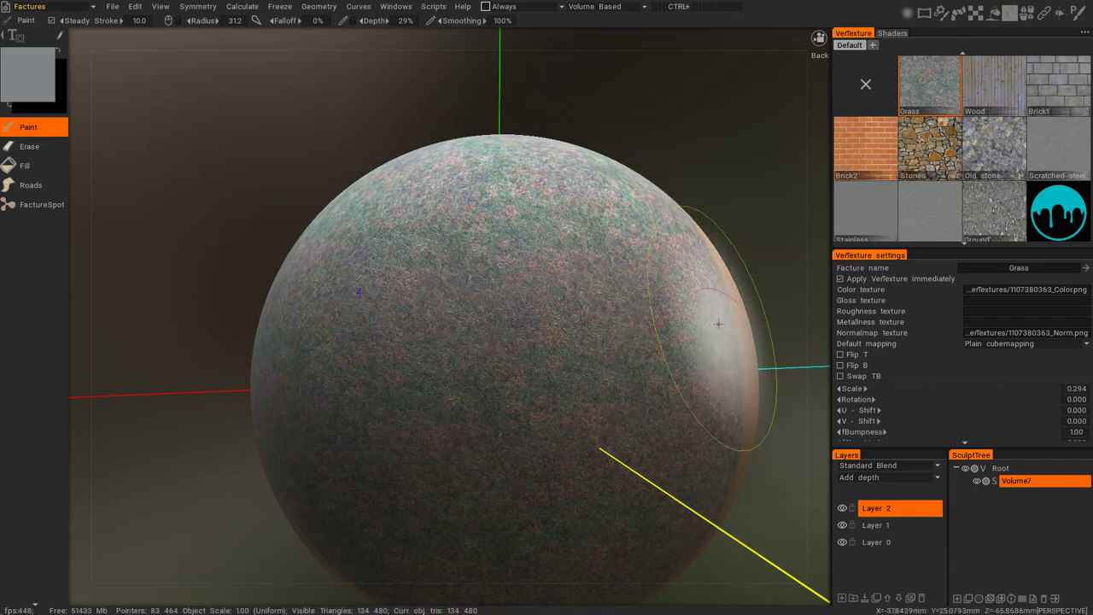
mouse_move(717, 468)
alt+mouse_down()
mouse_move(616, 473)
mouse_move(444, 453)
alt+mouse_up()
drag(418, 290, 437, 403)
click(997, 357)
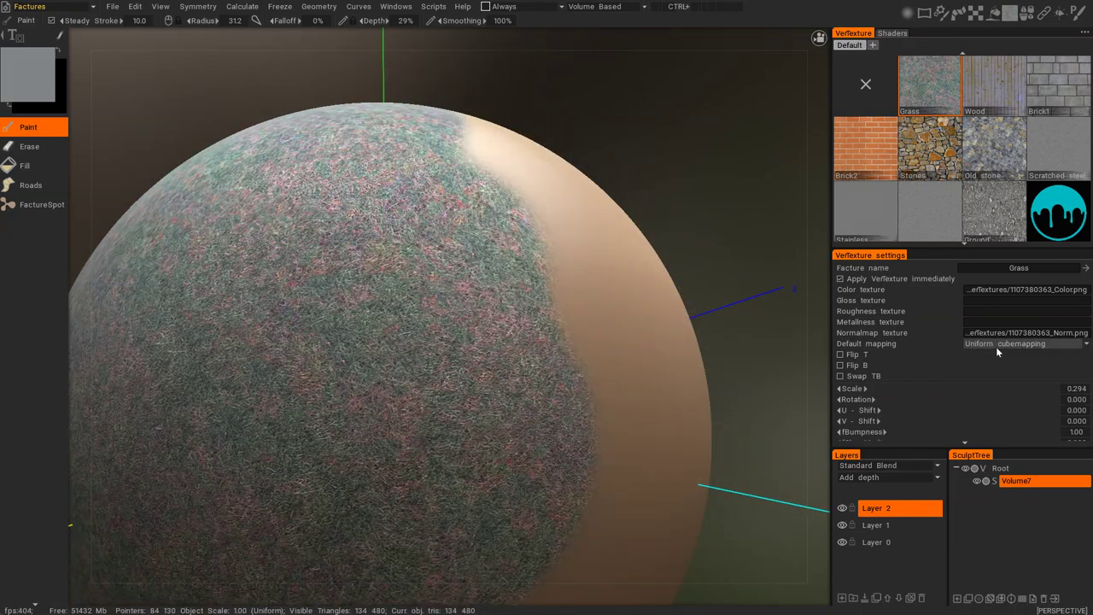
Step: Paint more Grass over the bare strip between the grass and the earlier factures and around the underside
mouse_move(427, 432)
alt+mouse_down()
mouse_move(522, 417)
mouse_move(544, 379)
mouse_move(585, 389)
mouse_move(579, 376)
alt+mouse_up()
mouse_move(564, 487)
alt+mouse_down()
mouse_move(524, 483)
mouse_move(486, 458)
mouse_move(555, 312)
mouse_move(534, 261)
alt+mouse_up()
alt+right_drag(544, 525, 498, 486)
mouse_move(497, 485)
alt+mouse_down()
mouse_move(359, 419)
mouse_move(312, 303)
mouse_move(400, 406)
mouse_move(361, 398)
mouse_move(324, 322)
alt+mouse_up()
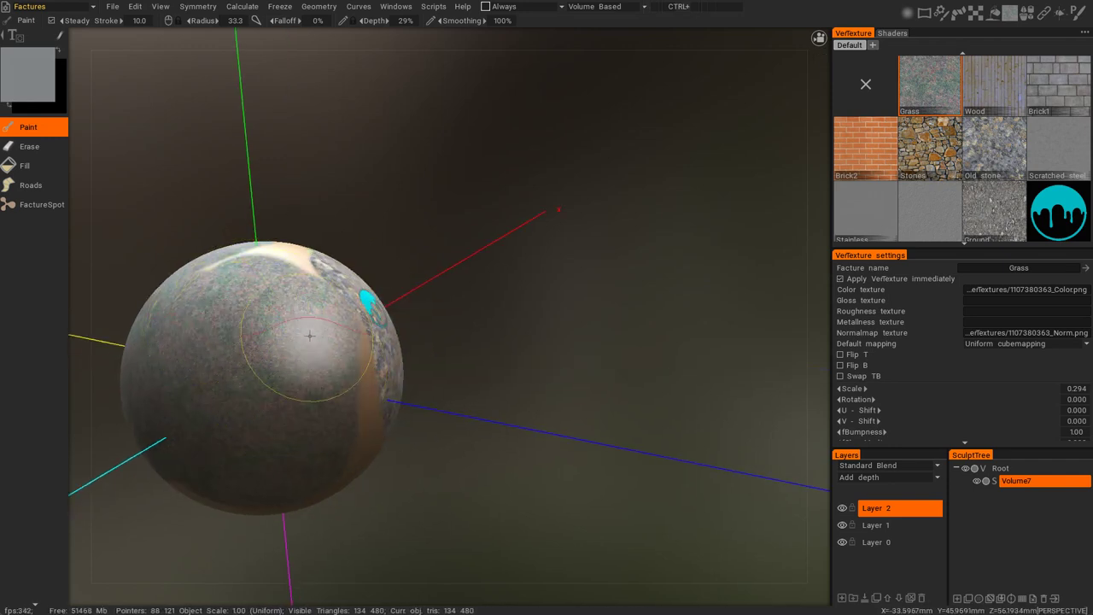
alt+drag(316, 359, 391, 351)
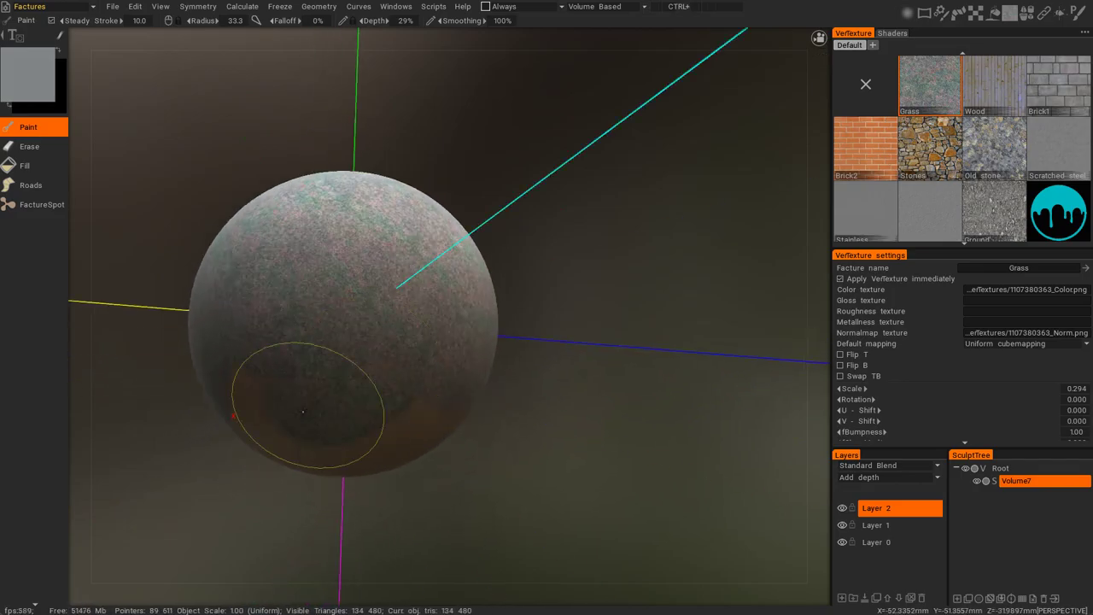
alt+drag(274, 397, 370, 451)
scroll(371, 452, up, 5)
scroll(532, 410, down, 5)
alt+drag(535, 422, 546, 403)
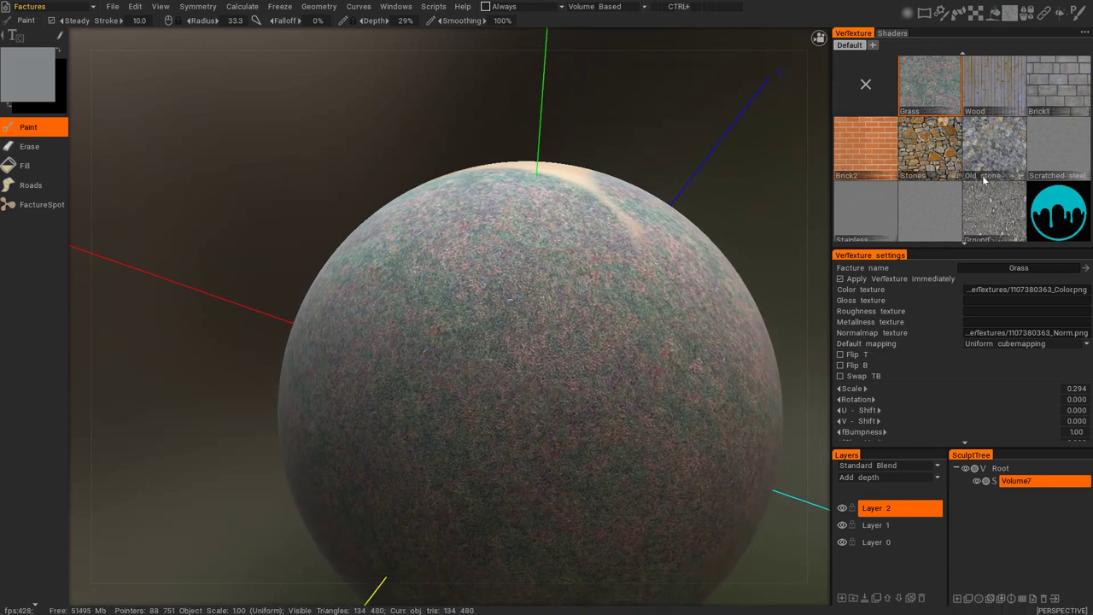
Step: Paint a large patch of the Old stone facture over the middle of the Grass area
scroll(532, 315, down, 4)
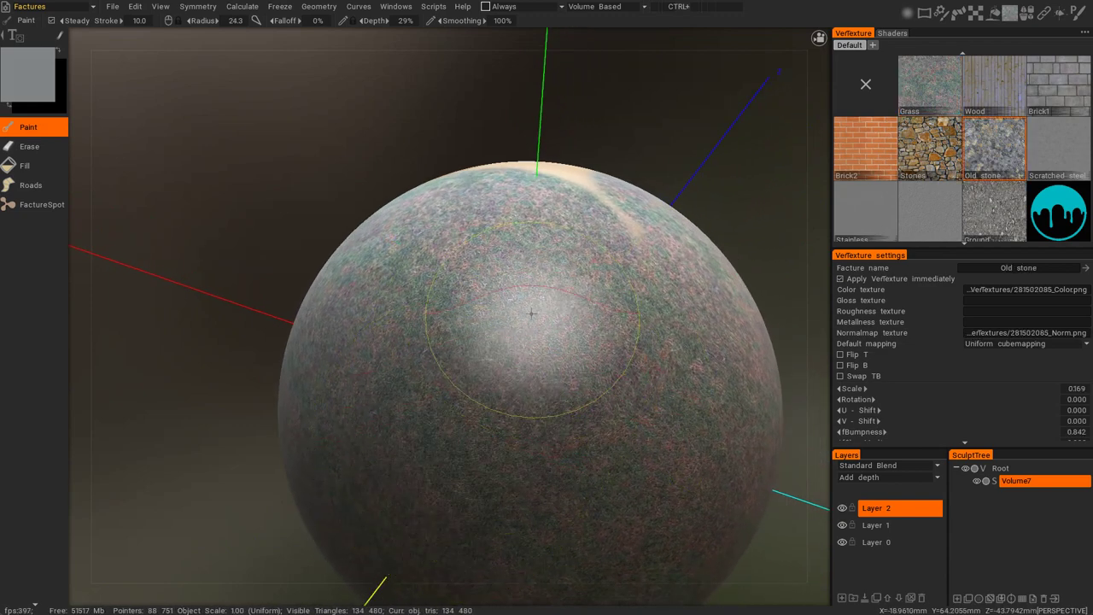
mouse_move(488, 300)
mouse_down()
mouse_move(427, 350)
mouse_move(614, 409)
mouse_move(444, 512)
mouse_move(564, 286)
mouse_up()
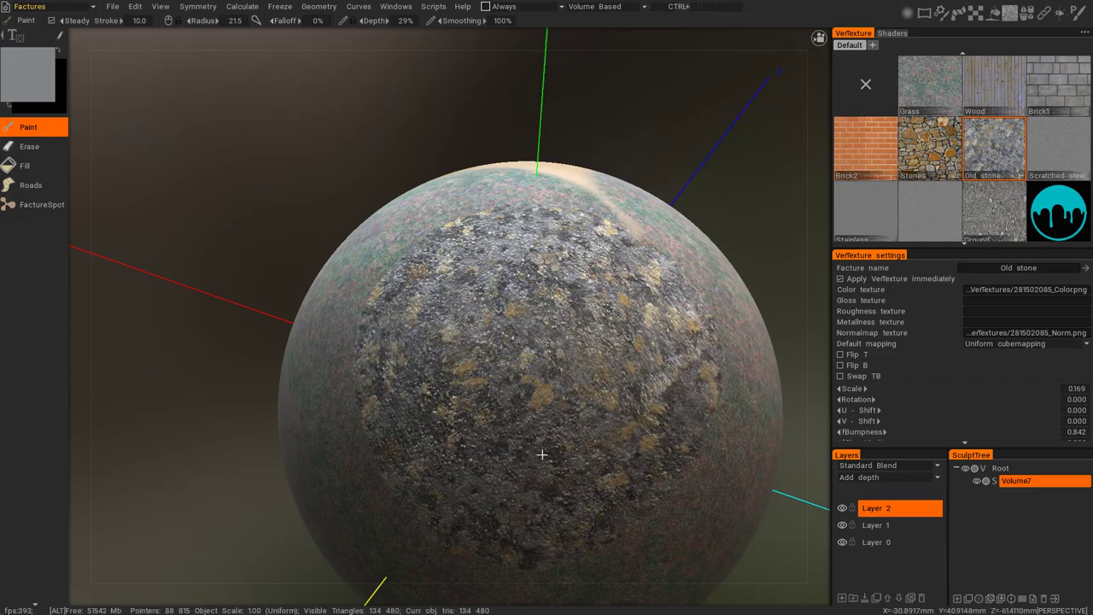
Step: Set the Old stone facture's scale to 0.746 and paint a patch inside the existing Old stone area
mouse_move(541, 458)
alt+right_down()
mouse_move(552, 468)
mouse_move(483, 410)
alt+right_up()
drag(1000, 393, 1002, 344)
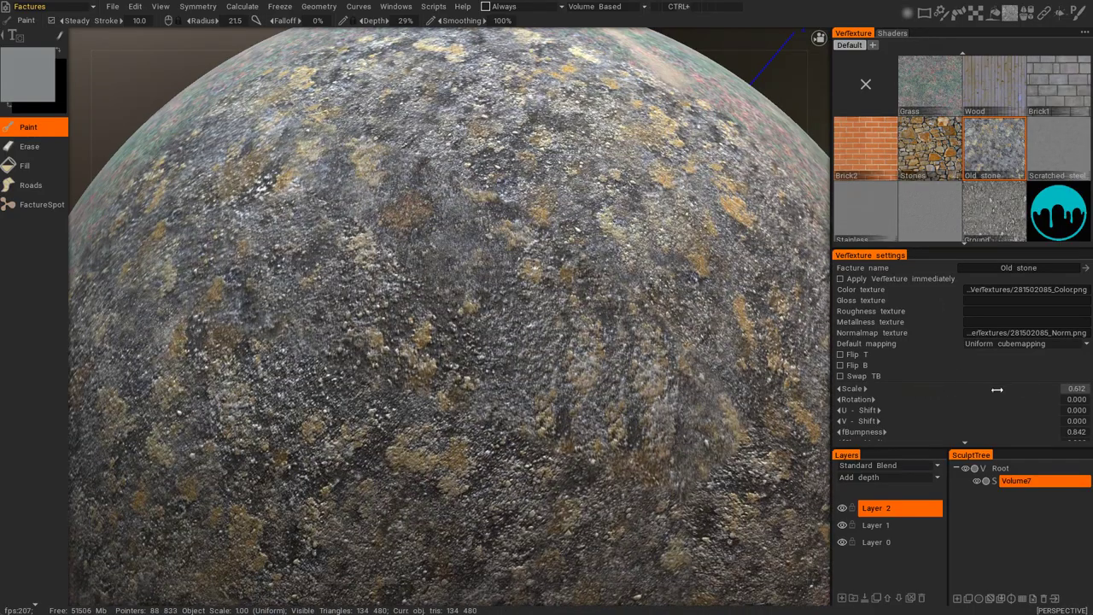
drag(998, 389, 1012, 389)
click(529, 393)
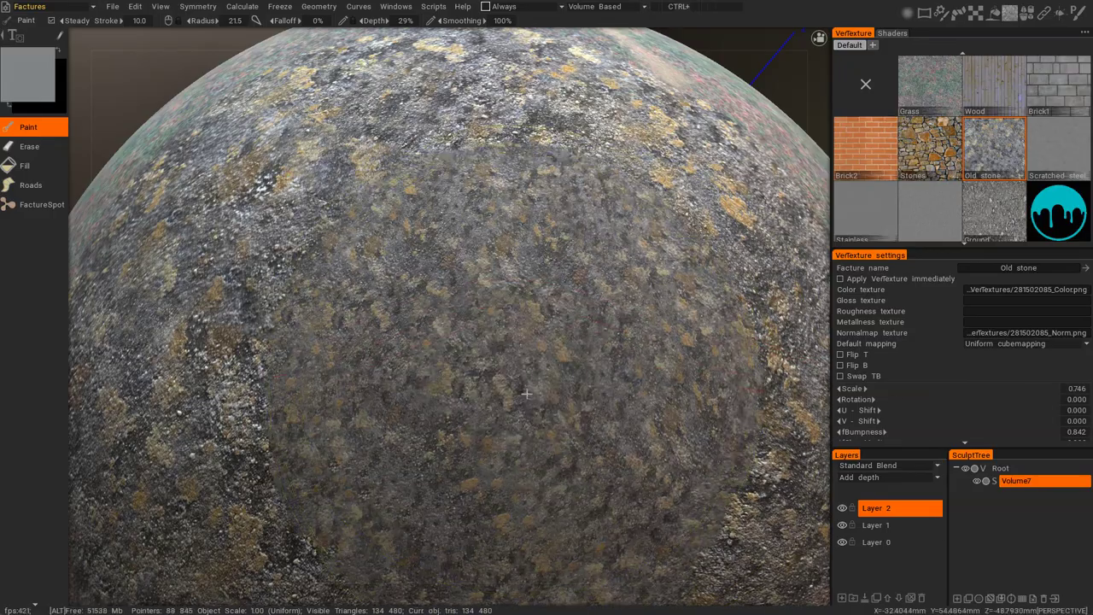
Step: Set the Old stone scale to 1.18 and rotation to -25.2, and paint a short stroke near the two patches' border
alt+right_drag(528, 394, 475, 383)
mouse_move(475, 383)
alt+middle_down()
mouse_move(822, 376)
mouse_move(807, 357)
alt+middle_up()
right_drag(806, 357, 764, 341)
scroll(1003, 385, down, 1)
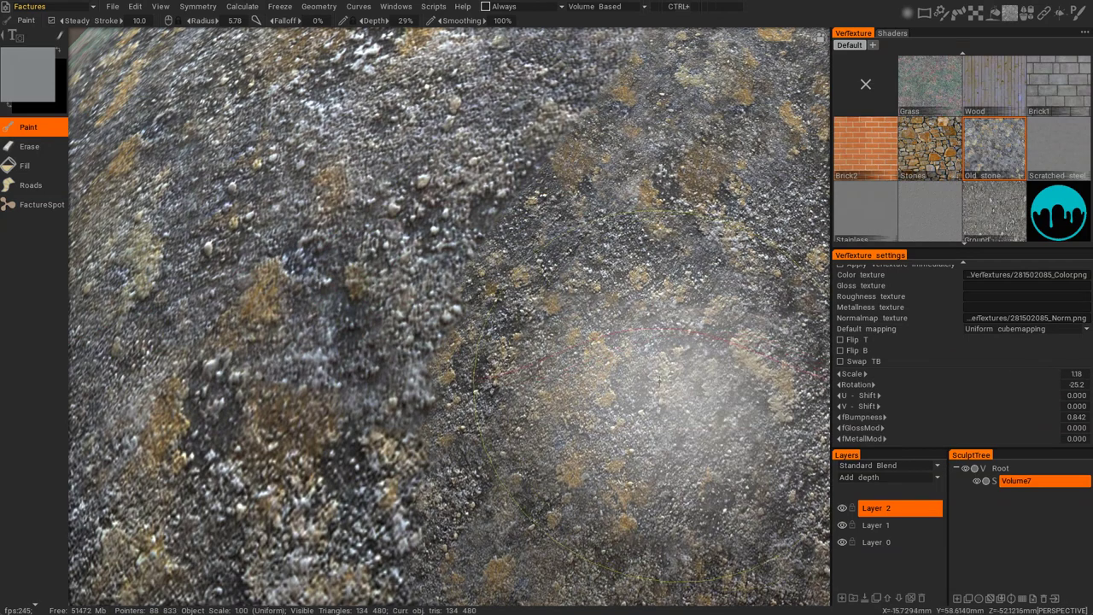
scroll(597, 358, down, 2)
drag(461, 333, 544, 367)
mouse_move(502, 369)
alt+right_down()
mouse_move(573, 394)
mouse_move(508, 345)
mouse_move(535, 427)
mouse_move(578, 449)
mouse_move(485, 420)
mouse_move(493, 441)
mouse_move(483, 442)
mouse_move(500, 410)
mouse_move(530, 458)
mouse_move(493, 462)
alt+right_up()
alt+drag(493, 462, 528, 424)
mouse_move(528, 424)
alt+right_down()
mouse_move(544, 436)
mouse_move(505, 416)
mouse_move(488, 385)
mouse_move(516, 362)
mouse_move(495, 408)
mouse_move(497, 358)
mouse_move(531, 306)
mouse_move(550, 303)
alt+right_up()
Step: Review the available painting conditions, such as More on Bumped, and browse the facture library
click(529, 7)
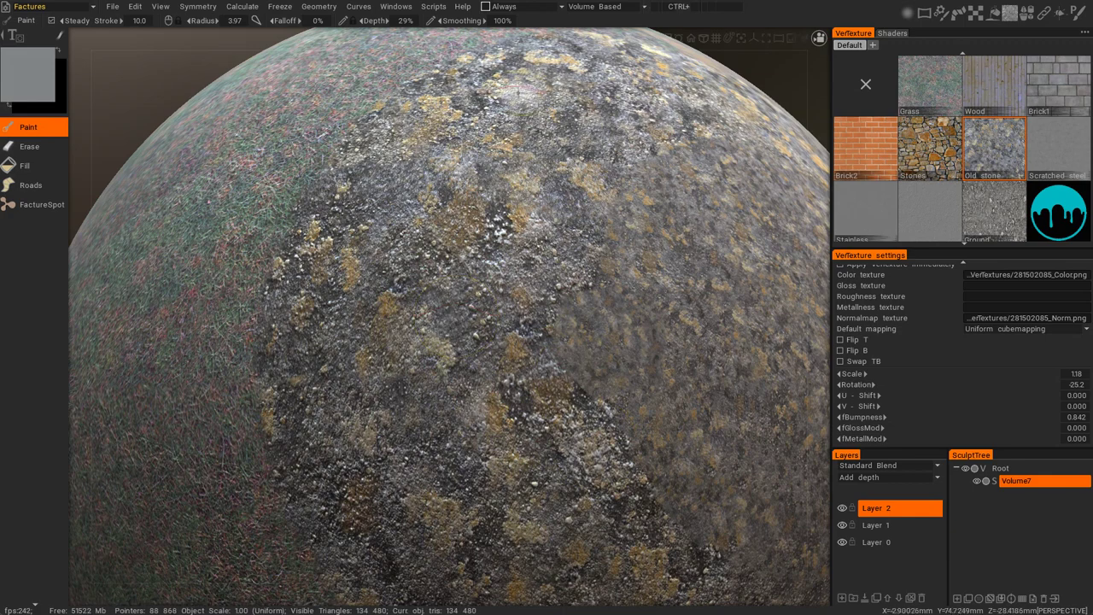
click(484, 8)
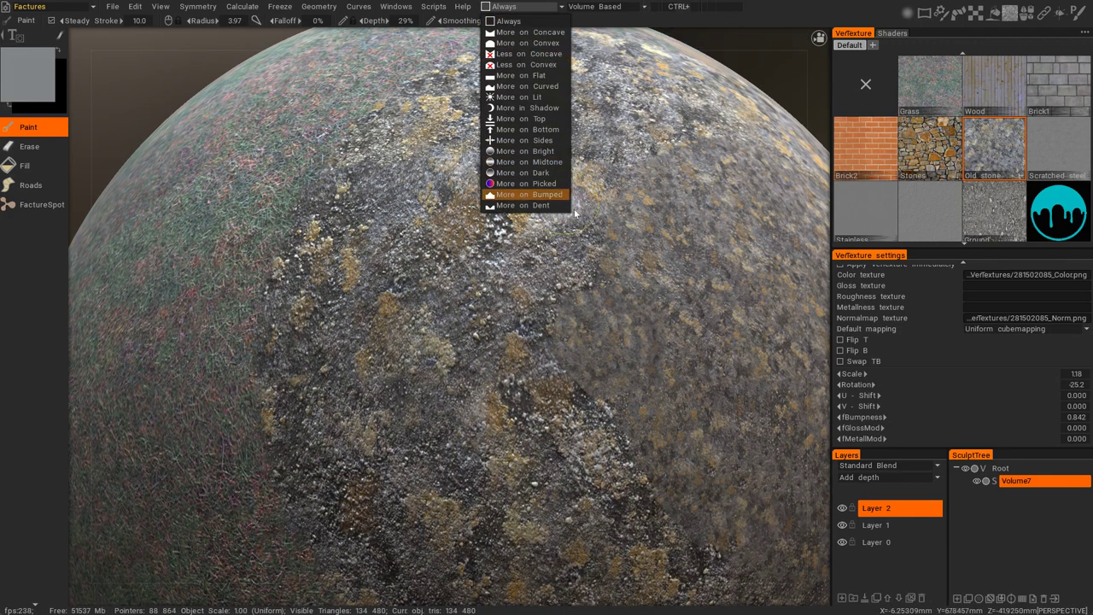
scroll(1008, 125, down, 1)
scroll(1012, 128, up, 1)
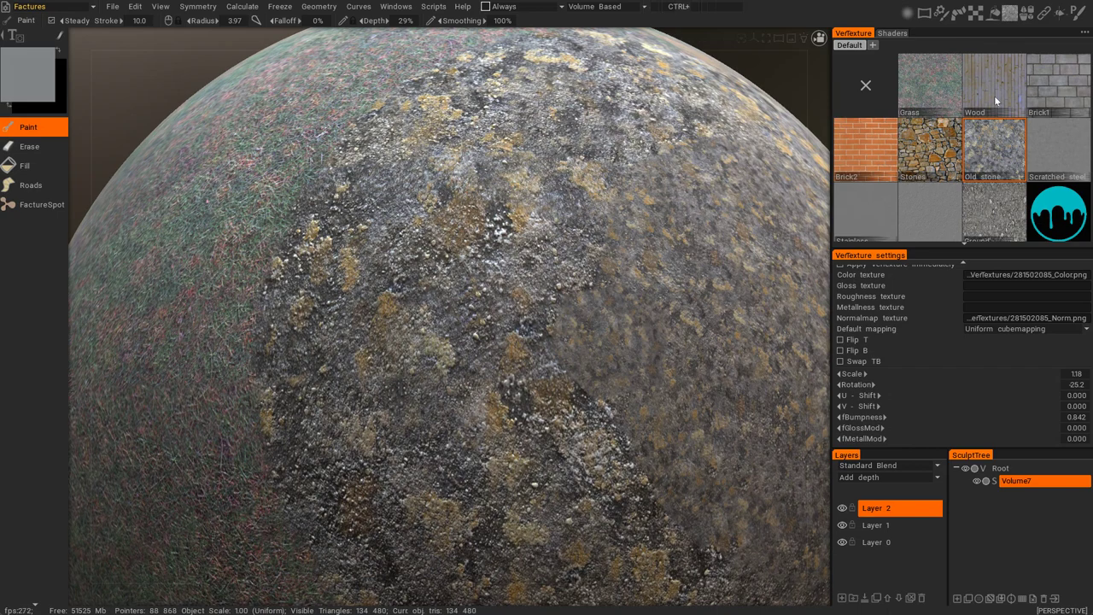
scroll(1012, 111, down, 2)
scroll(997, 121, up, 2)
scroll(994, 145, down, 1)
scroll(987, 144, down, 1)
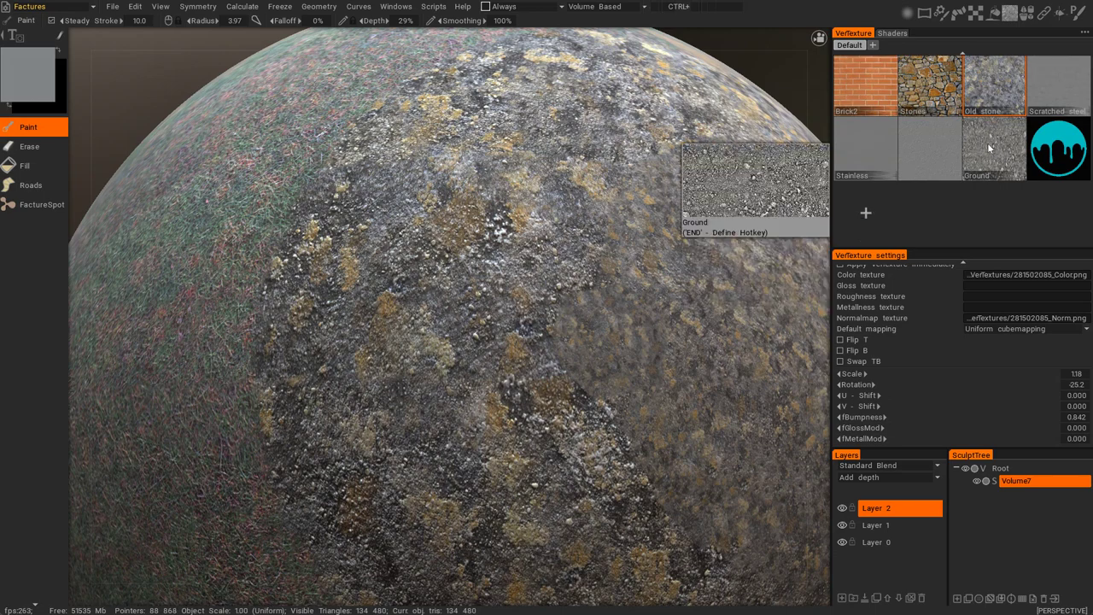
scroll(994, 138, up, 1)
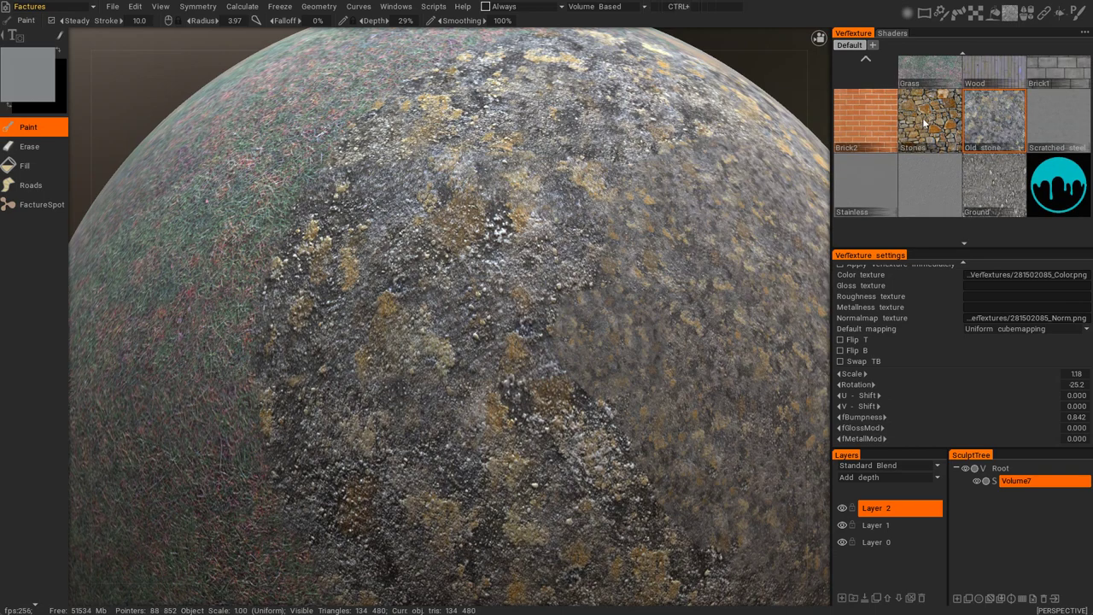
Step: Generate the Stones facture's normal map from its color texture
right_click(931, 121)
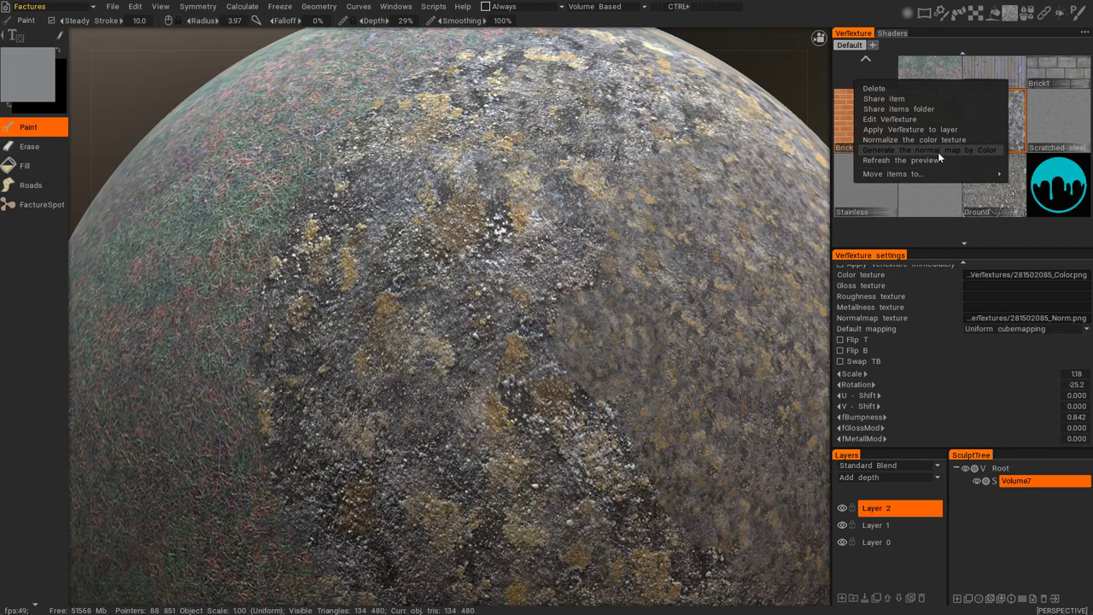
click(937, 152)
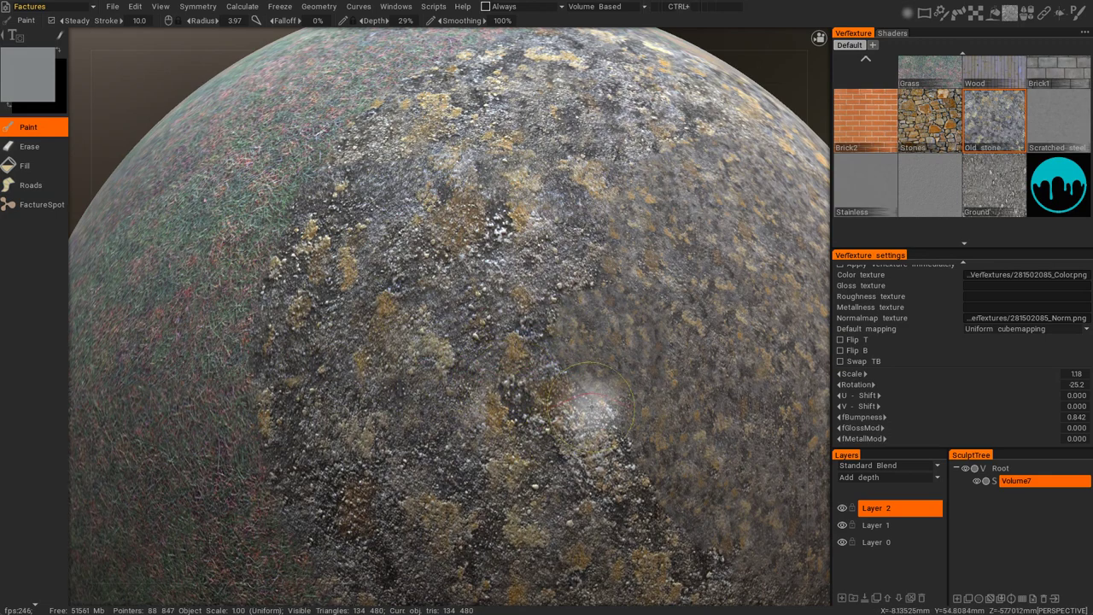
Step: Lay a curved road of the Stones facture with the Roads tool across the Grass and Old stone areas
click(30, 186)
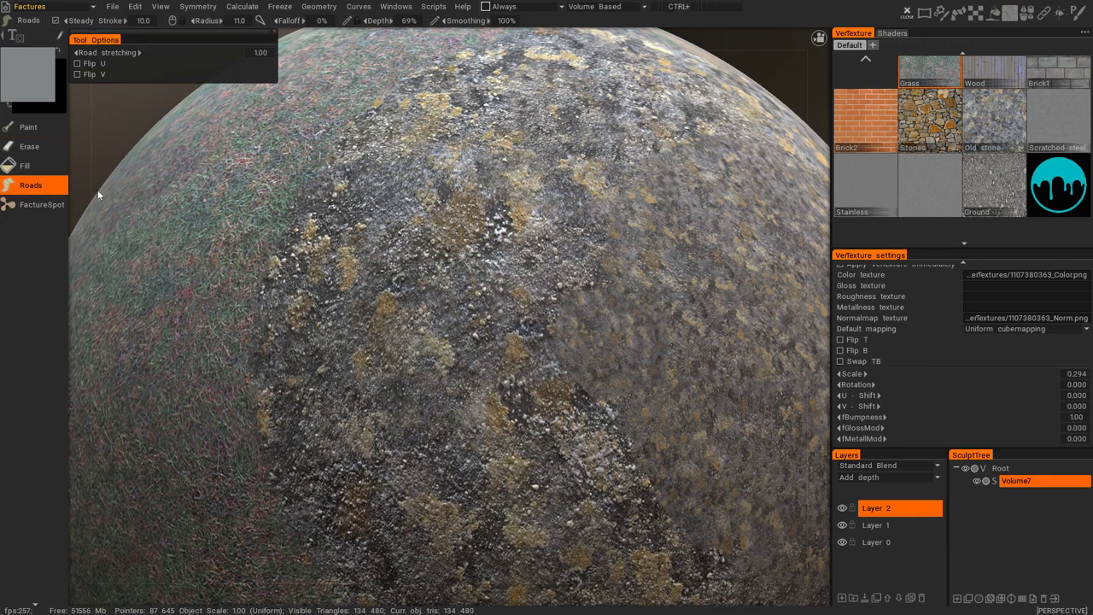
click(930, 126)
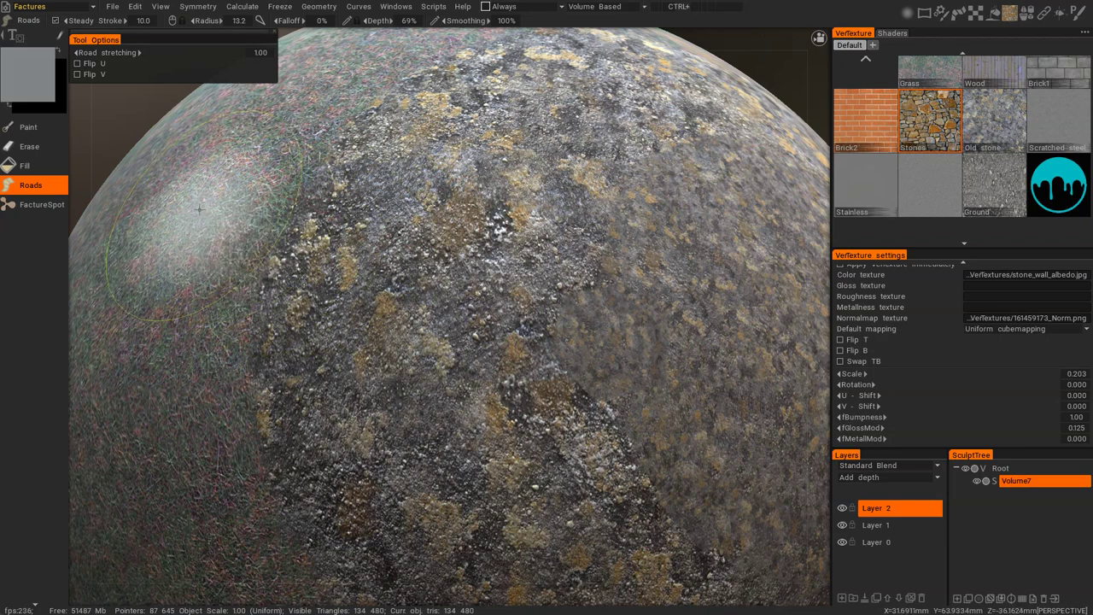
mouse_move(173, 199)
mouse_down()
mouse_move(247, 248)
mouse_move(503, 333)
mouse_move(657, 427)
mouse_move(760, 521)
mouse_move(651, 390)
mouse_up()
Step: Lay two more Stones roads, one running down from the first and one curving across the sphere's lower part
alt+right_drag(650, 390, 611, 352)
mouse_move(498, 448)
alt+mouse_down()
mouse_move(532, 394)
mouse_move(539, 194)
alt+mouse_up()
mouse_move(485, 147)
mouse_down()
mouse_move(495, 158)
mouse_move(475, 325)
mouse_move(403, 485)
mouse_up()
alt+middle_drag(627, 467, 608, 411)
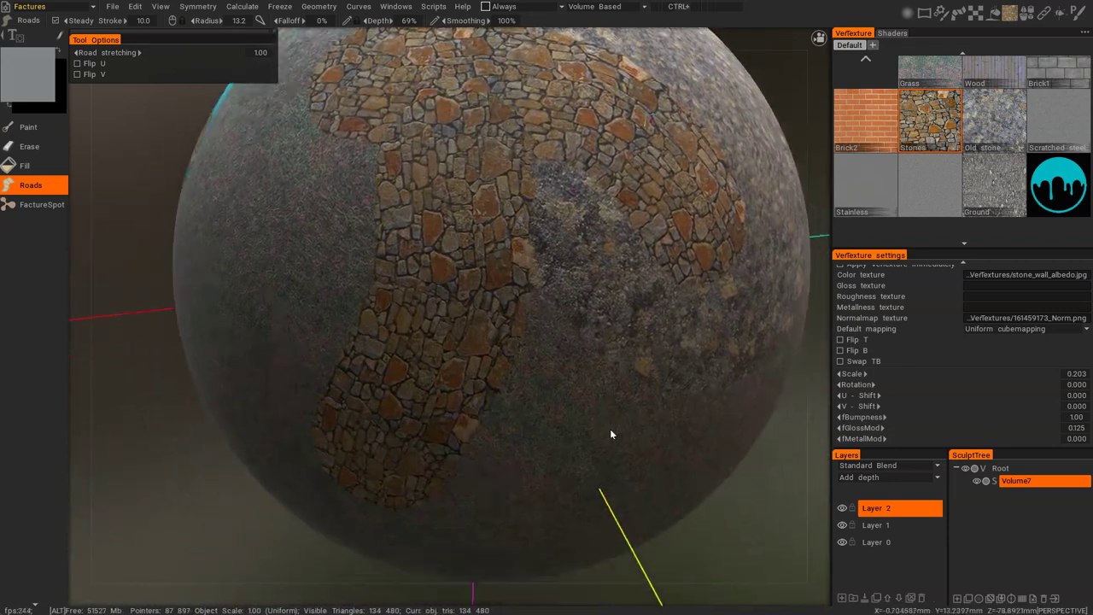
alt+right_drag(608, 412, 471, 351)
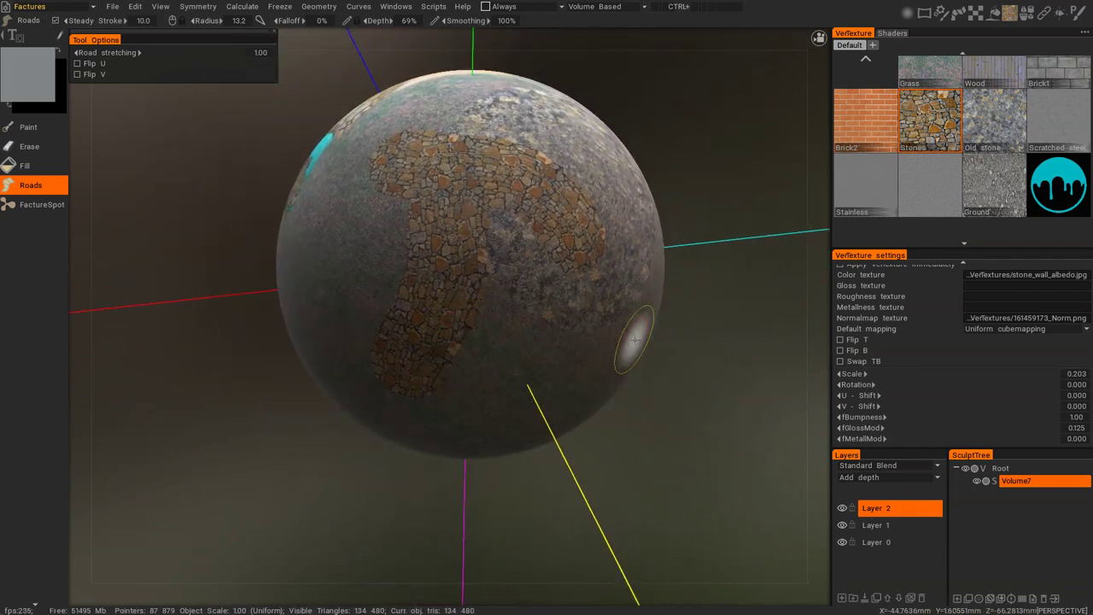
mouse_move(647, 282)
mouse_down()
mouse_move(636, 256)
mouse_move(462, 346)
mouse_up()
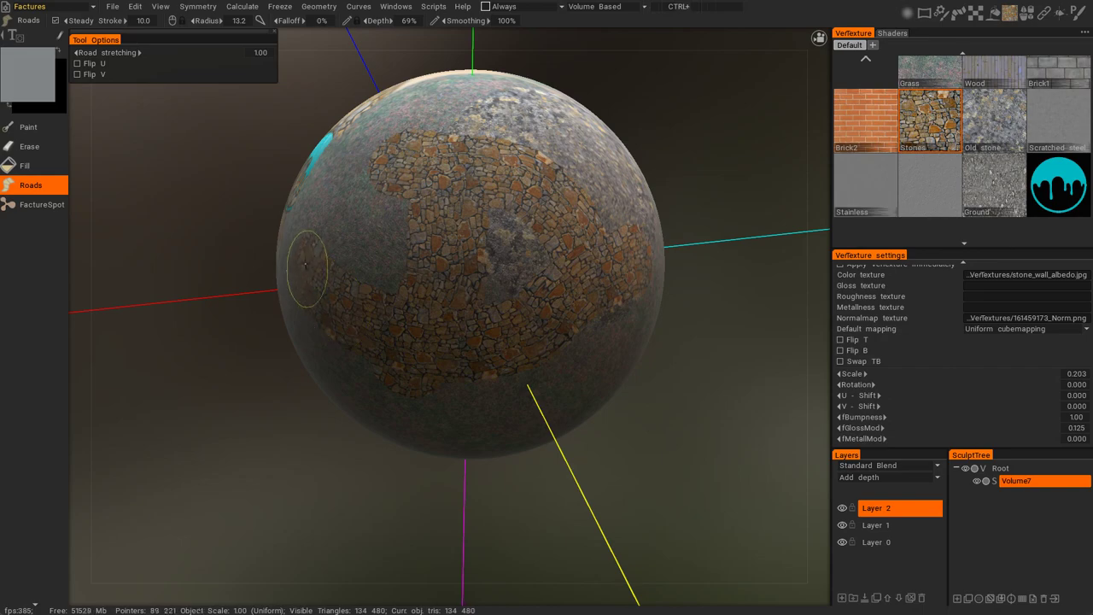
Step: Examine the Stones roads and the surrounding factures on the sphere from several sides and distances
alt+right_drag(552, 473, 637, 468)
alt+drag(637, 470, 539, 445)
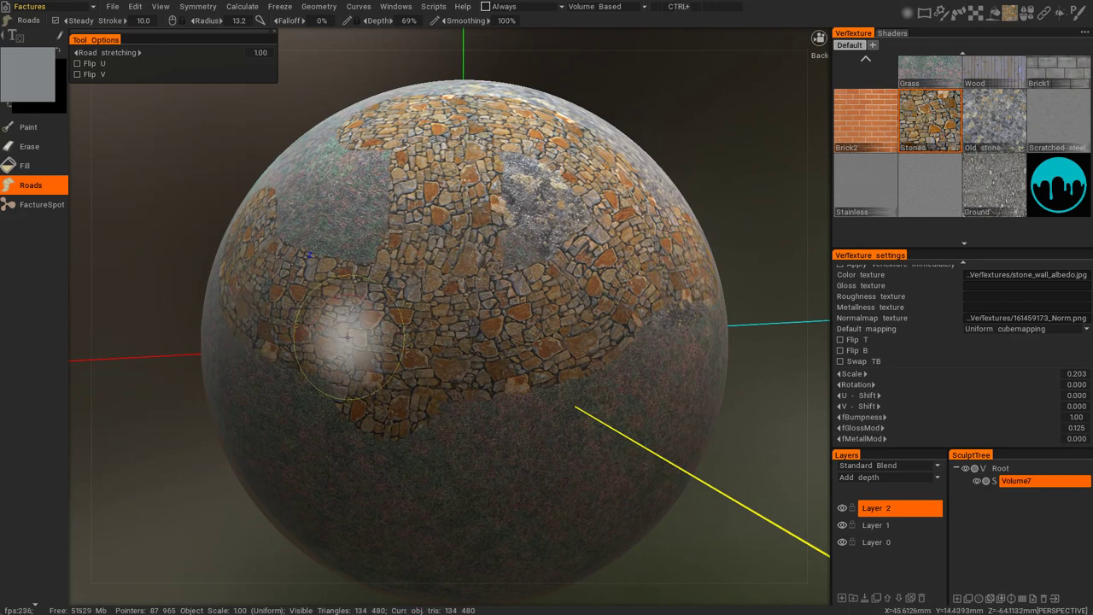
mouse_move(541, 394)
alt+mouse_down()
mouse_move(562, 436)
mouse_move(605, 467)
mouse_move(458, 441)
mouse_move(541, 390)
mouse_move(617, 437)
mouse_move(537, 460)
mouse_move(583, 424)
alt+mouse_up()
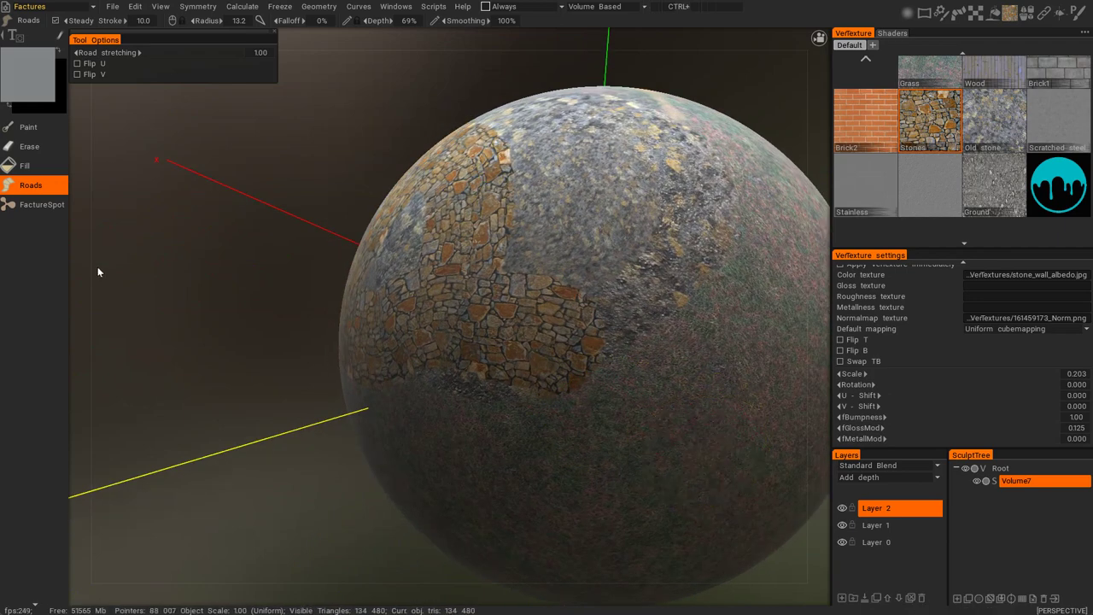
alt+drag(646, 395, 611, 377)
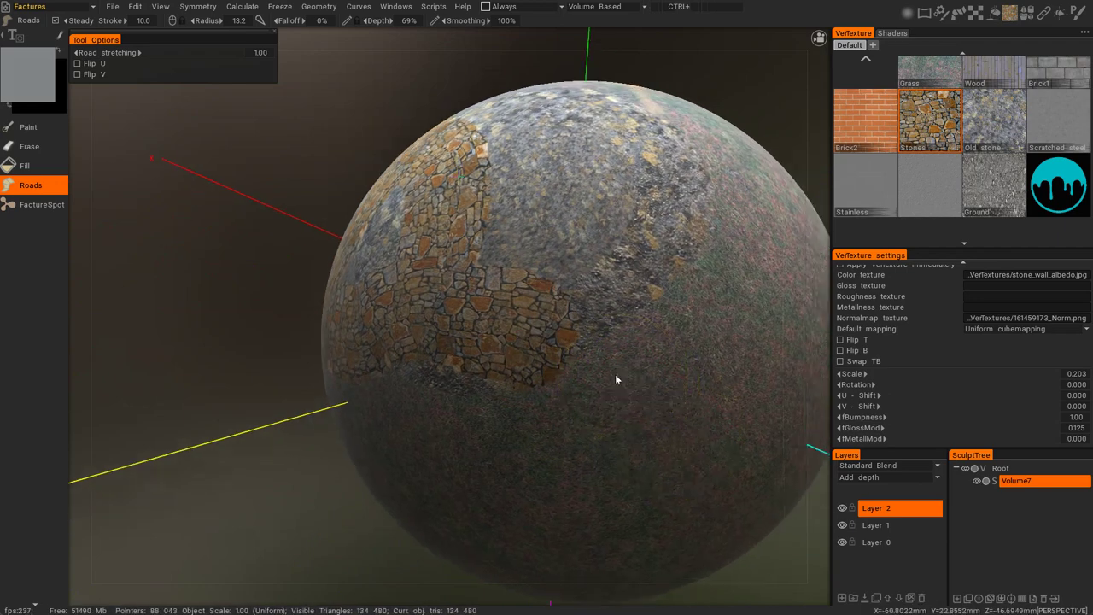
alt+right_drag(611, 377, 604, 351)
alt+middle_drag(604, 351, 557, 351)
alt+drag(434, 373, 490, 394)
click(38, 12)
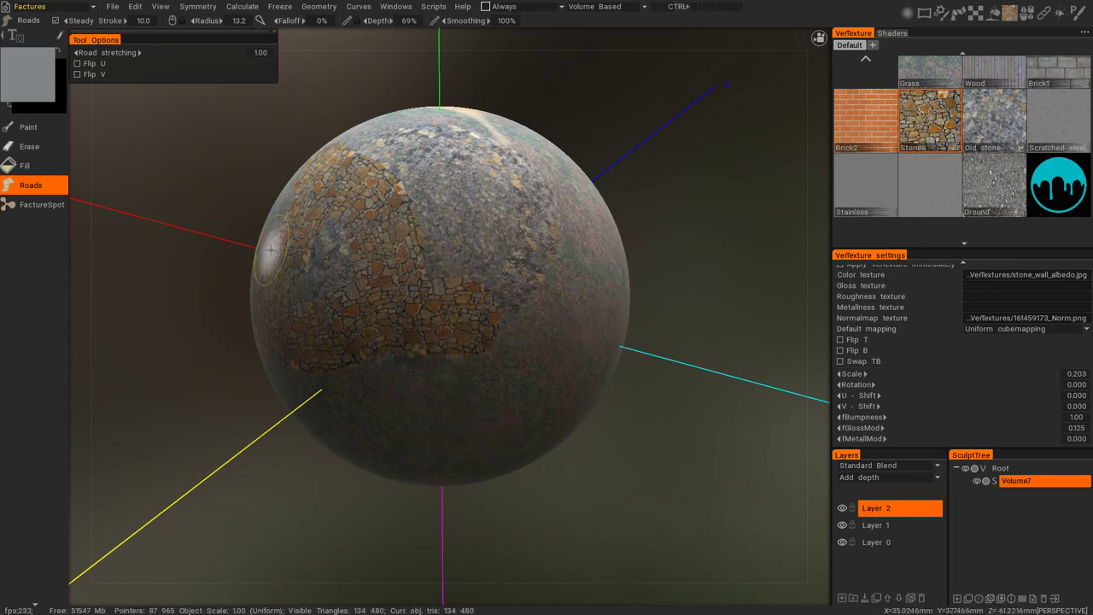
drag(628, 505, 686, 482)
middle_drag(639, 433, 665, 450)
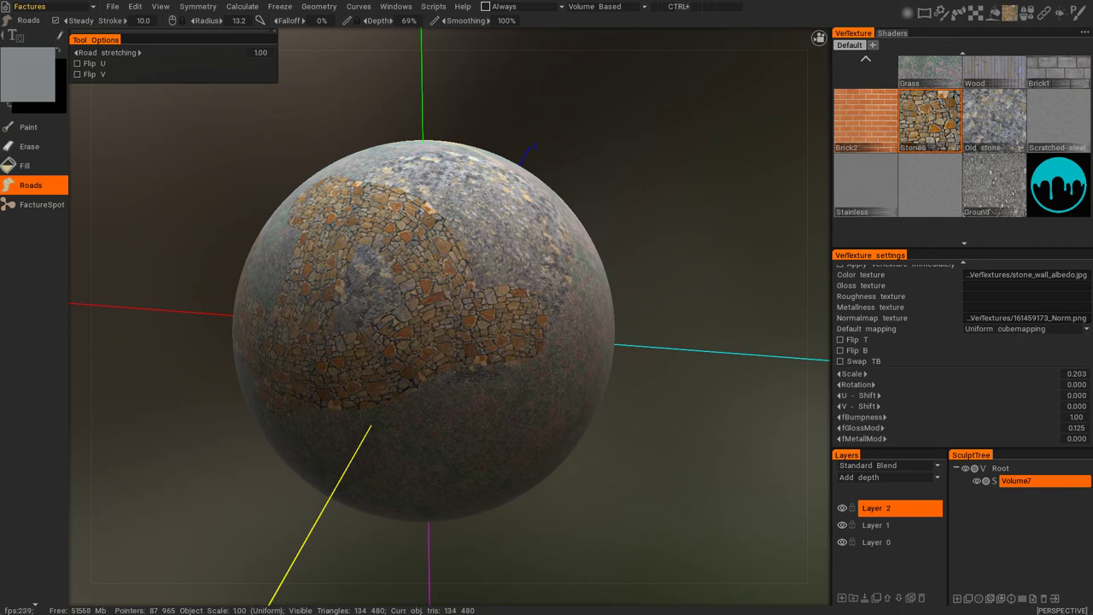
Step: Switch to Blender, delete the Applink_Objects collection with its whole hierarchy, and go to the Layout workspace
key(alt+Tab)
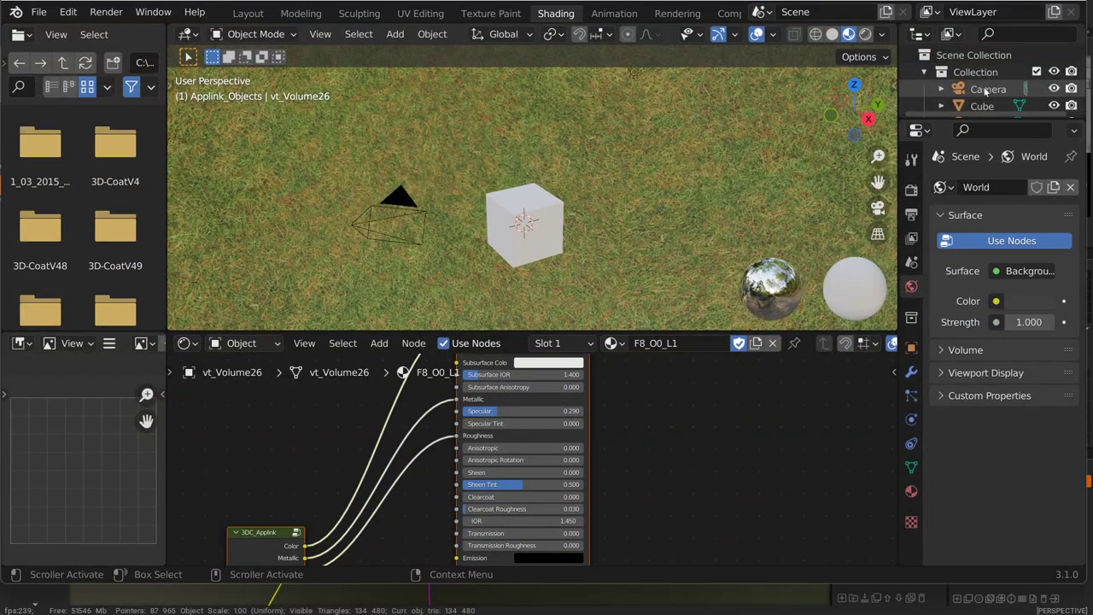
scroll(986, 81, down, 4)
right_click(988, 74)
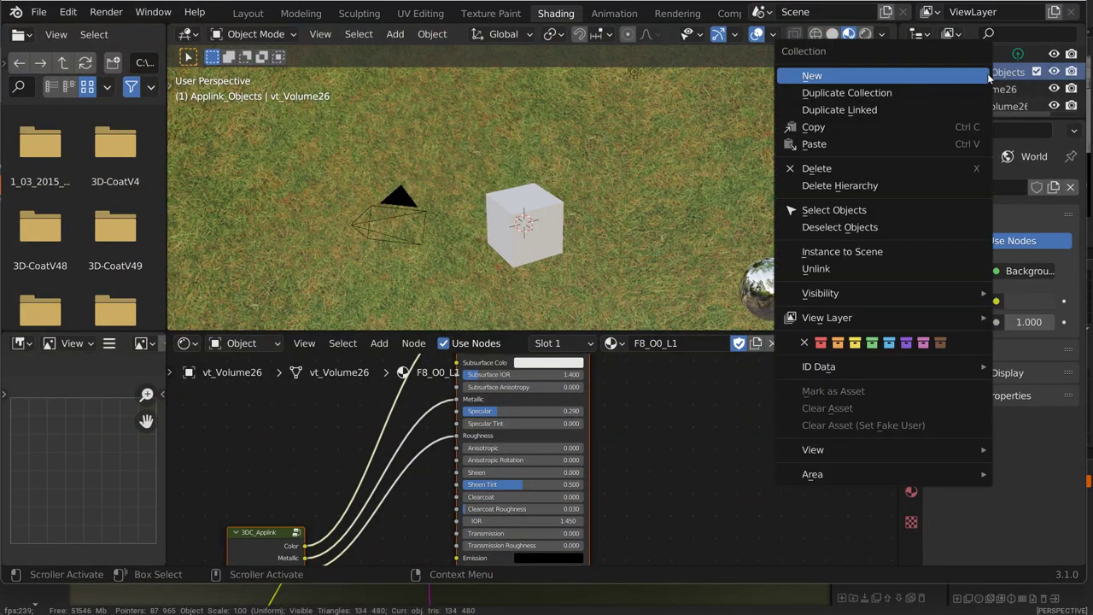
click(857, 185)
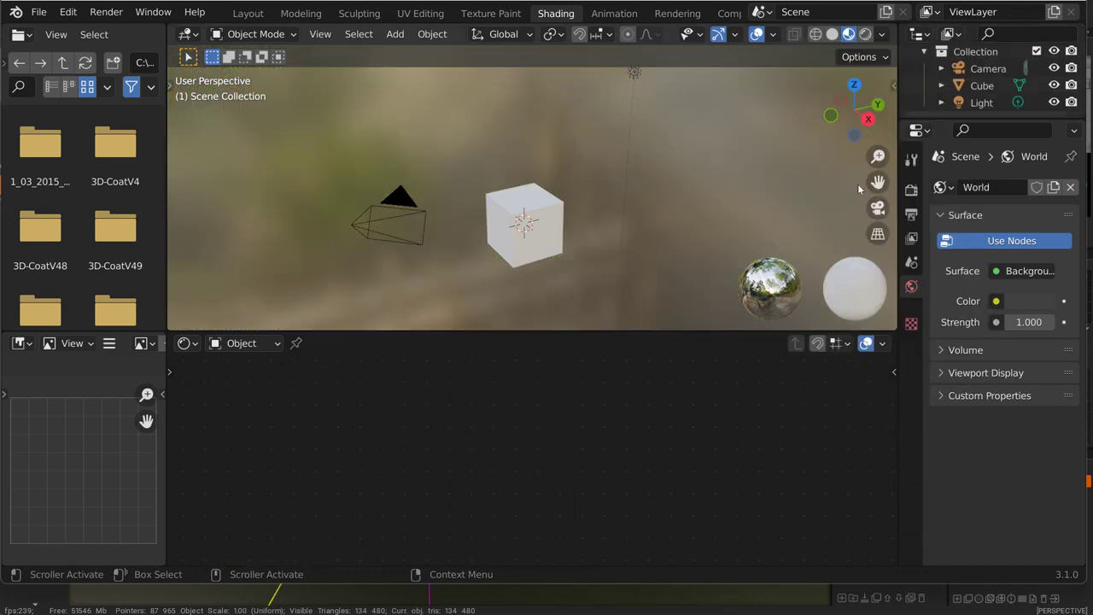
click(245, 13)
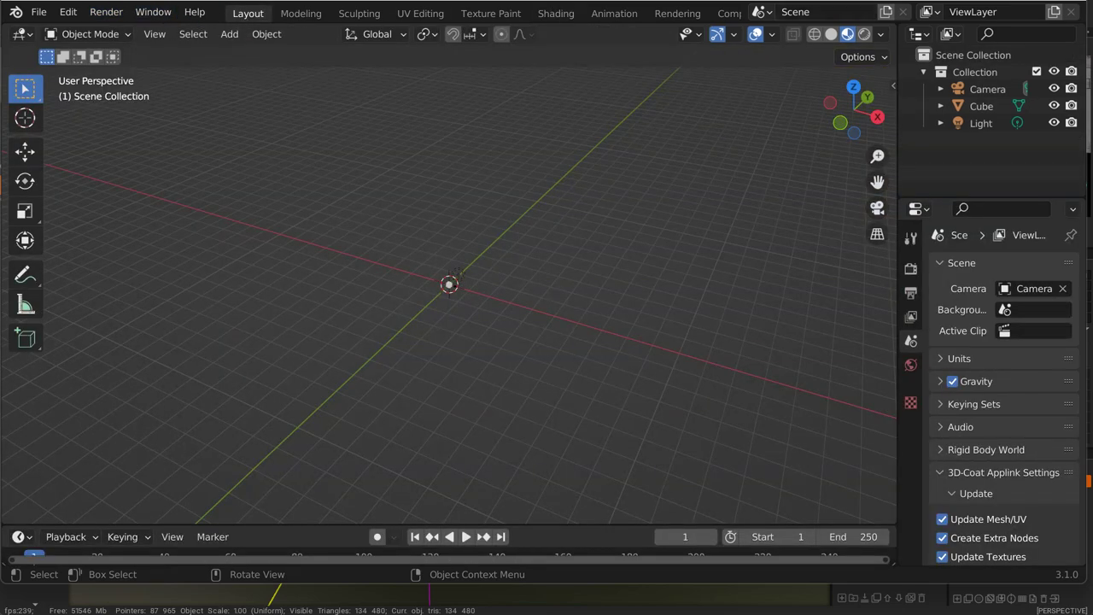
Step: Switch back to 3DCoat and export the textured sphere to Blender, overwriting qqqqqq.fbx, without decimating the mesh
key(super+Down)
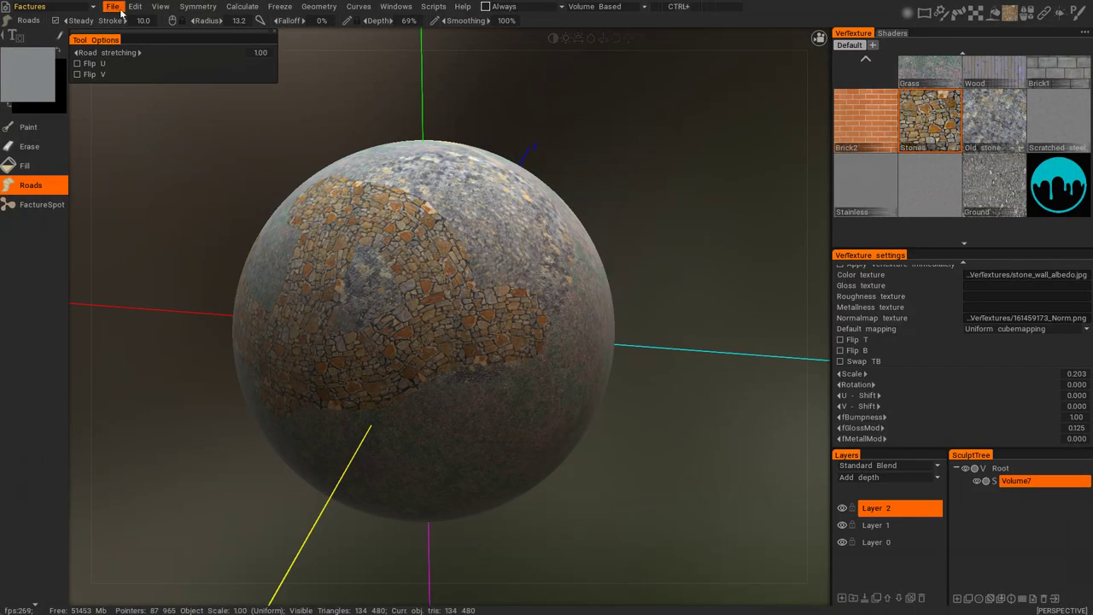
click(121, 10)
mouse_move(160, 71)
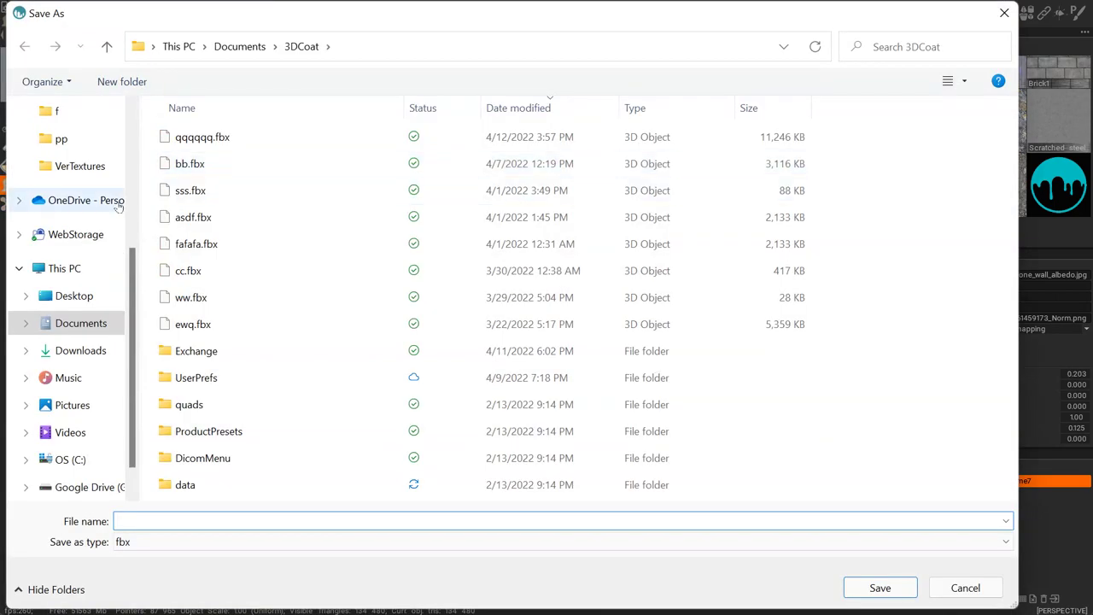
click(190, 138)
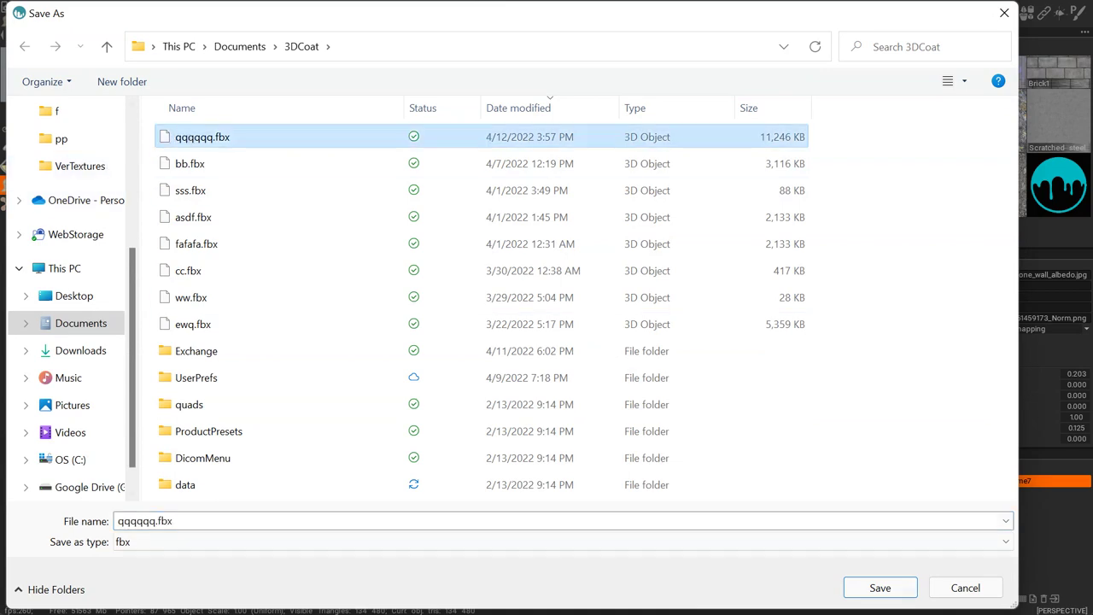
click(883, 588)
key(y)
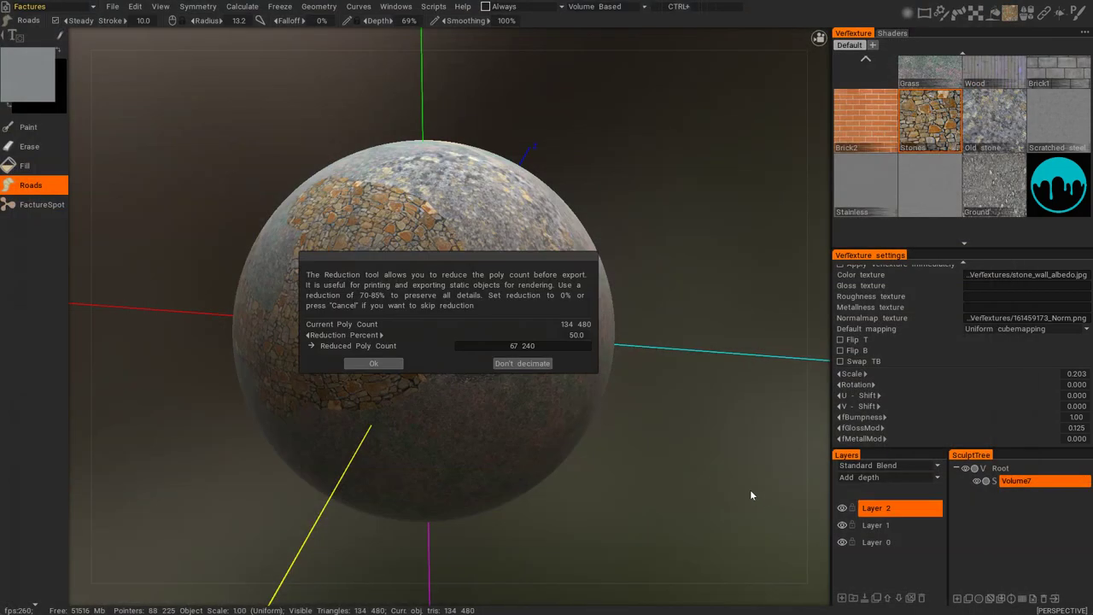
click(522, 363)
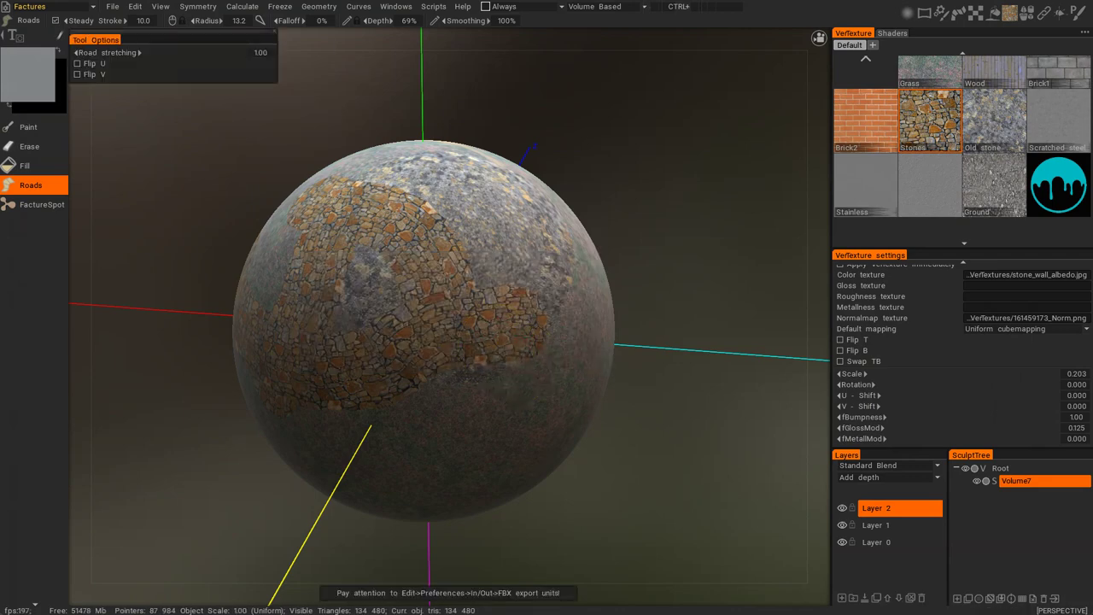
Step: Switch to Blender and inspect the imported sphere's stone roads, grass and logo factures from several sides and up close
key(alt+Tab)
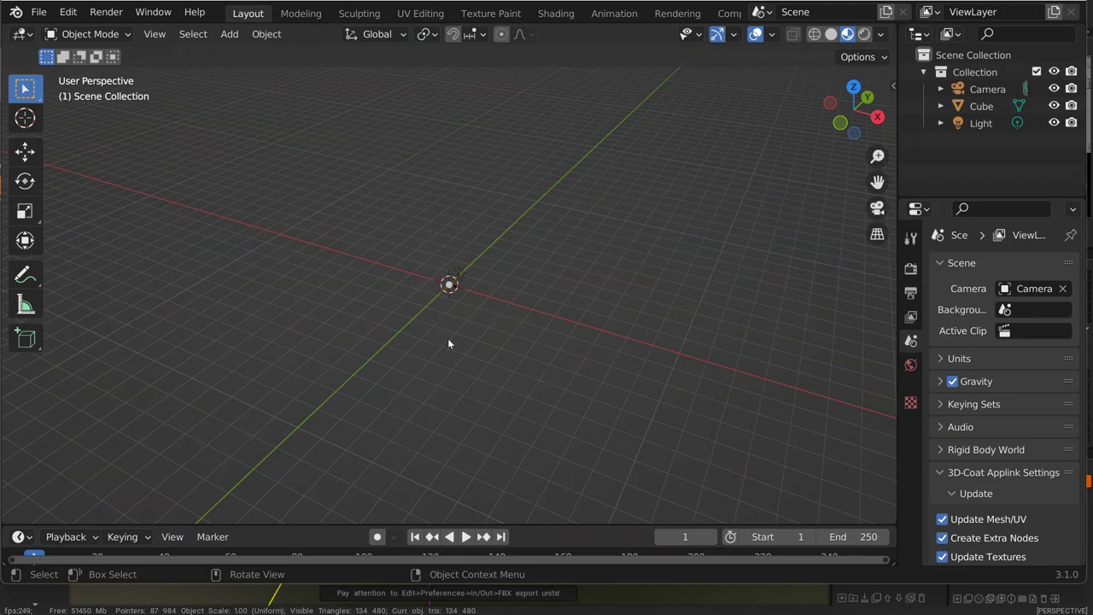
scroll(668, 346, down, 2)
middle_drag(726, 391, 634, 404)
scroll(598, 401, up, 5)
scroll(743, 373, up, 2)
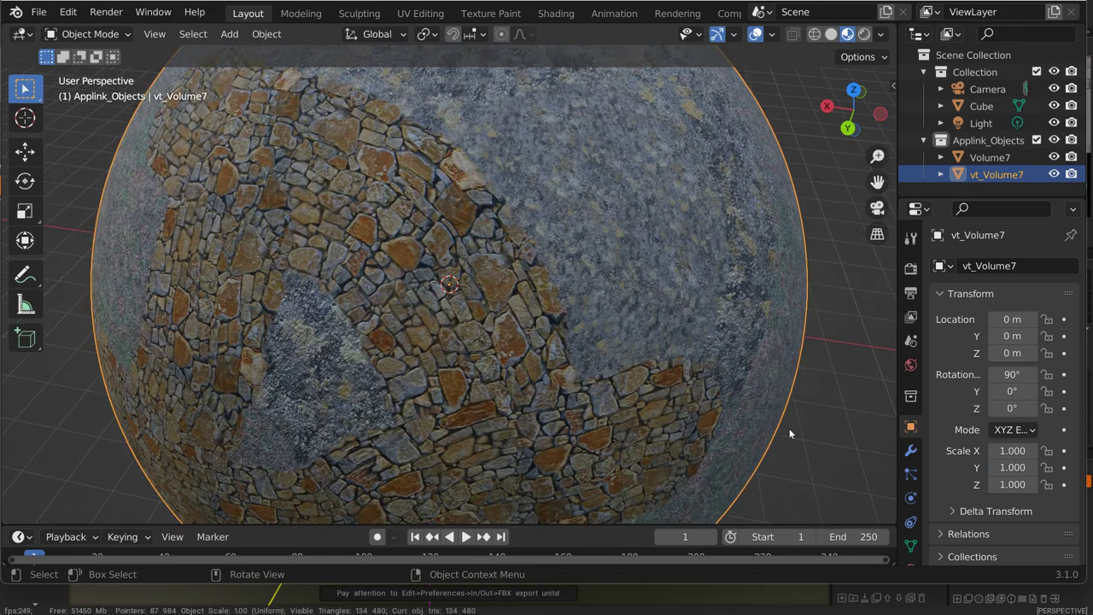
middle_drag(800, 459, 828, 444)
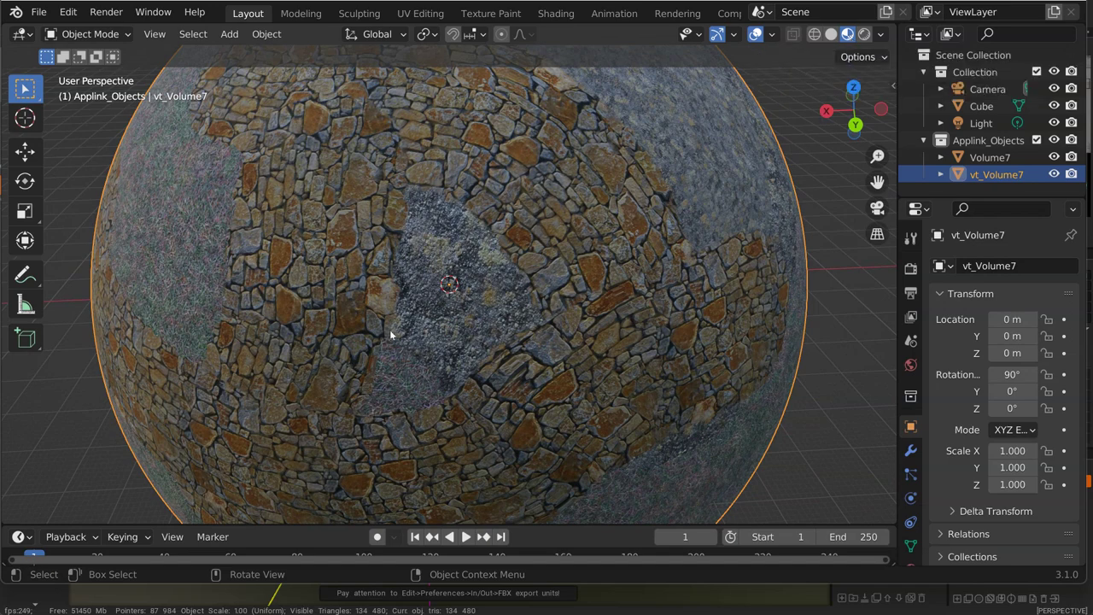
middle_drag(784, 494, 836, 466)
middle_drag(823, 241, 846, 338)
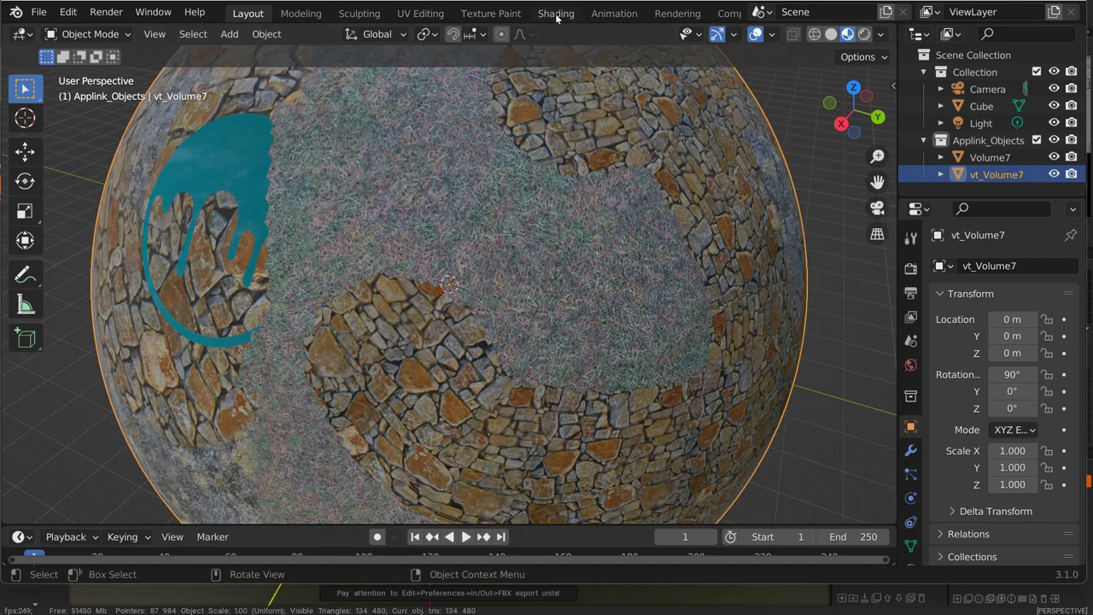
middle_drag(809, 474, 718, 493)
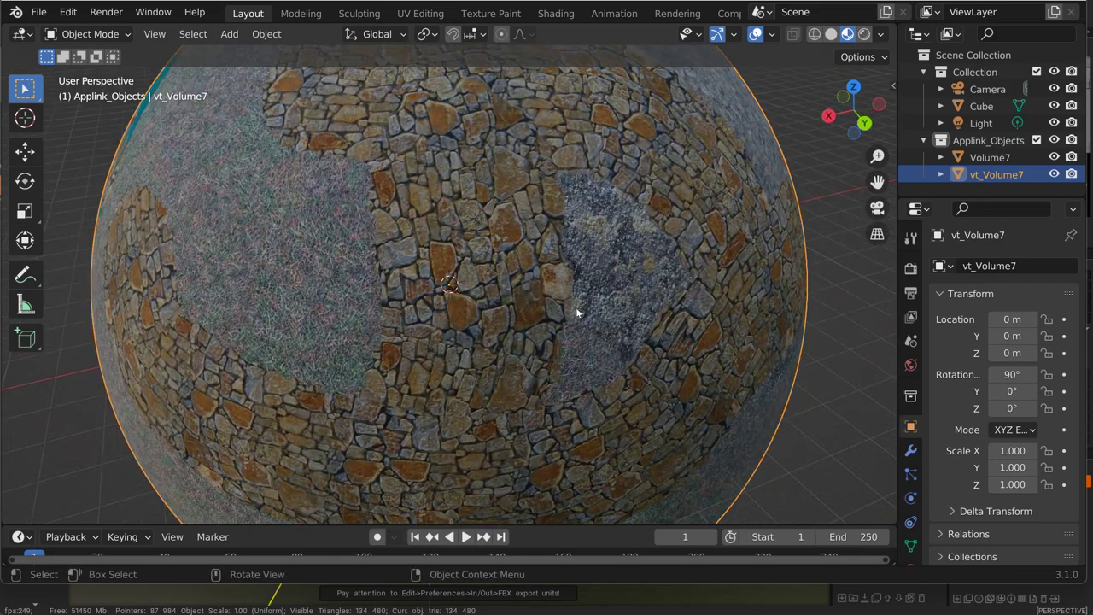
middle_drag(780, 516, 59, 468)
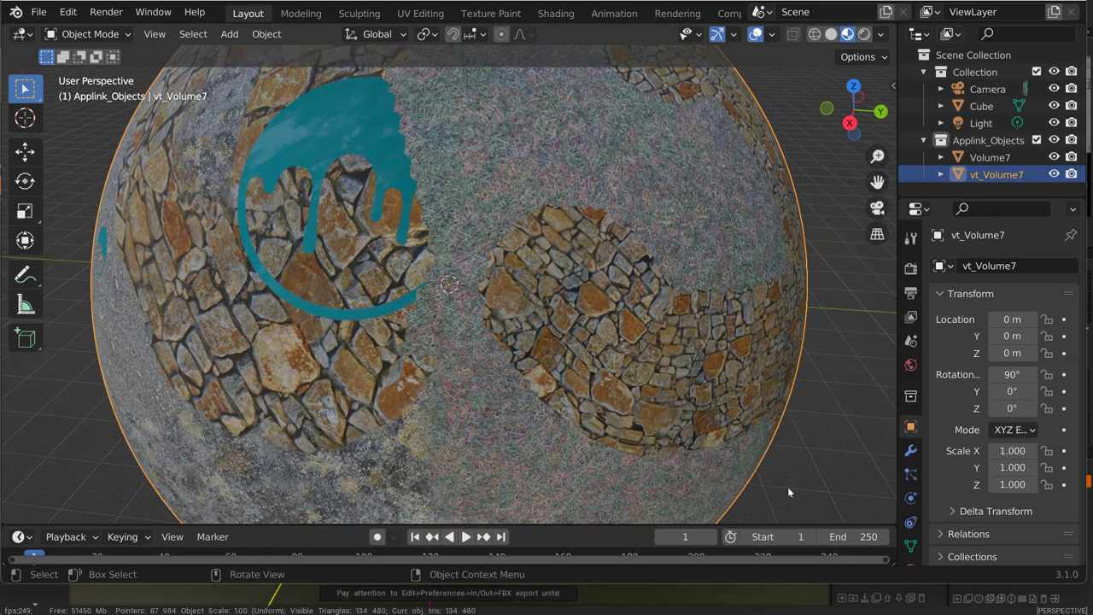
scroll(611, 332, up, 2)
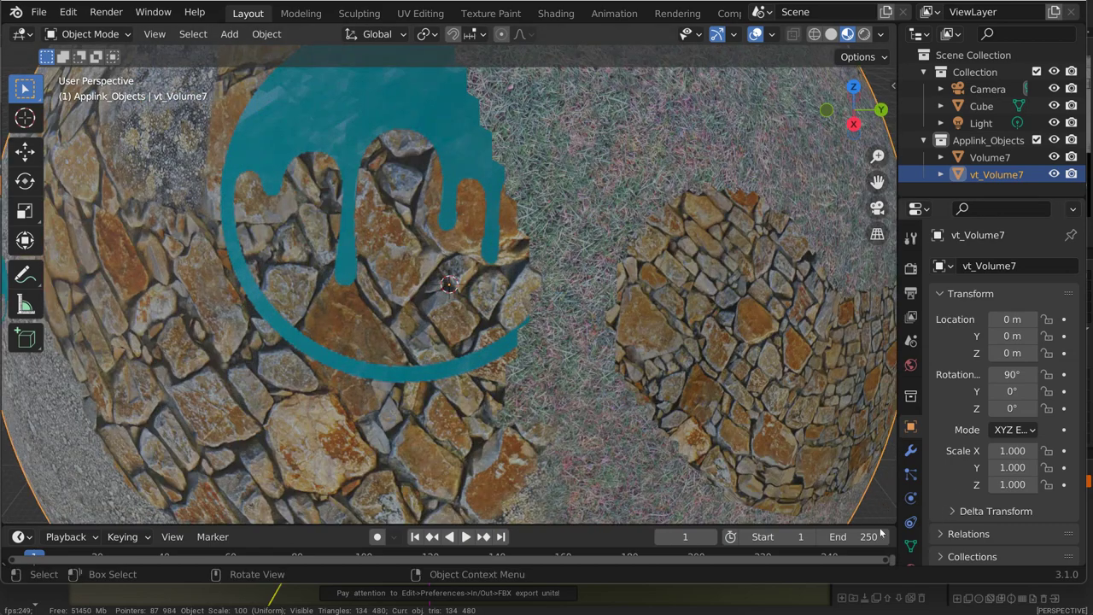
scroll(825, 358, down, 5)
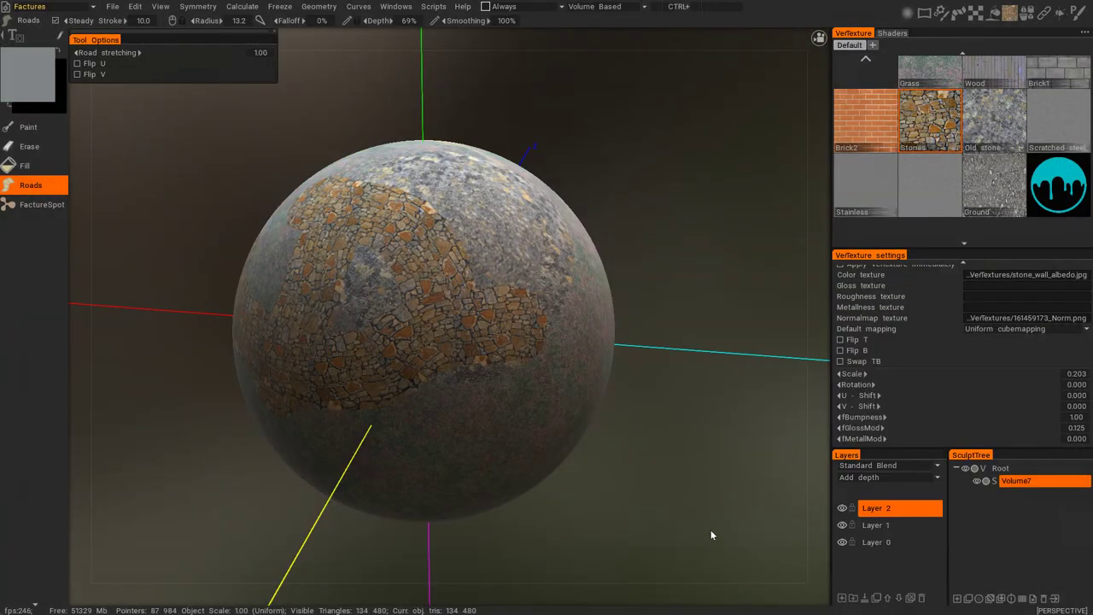
middle_drag(706, 530, 710, 548)
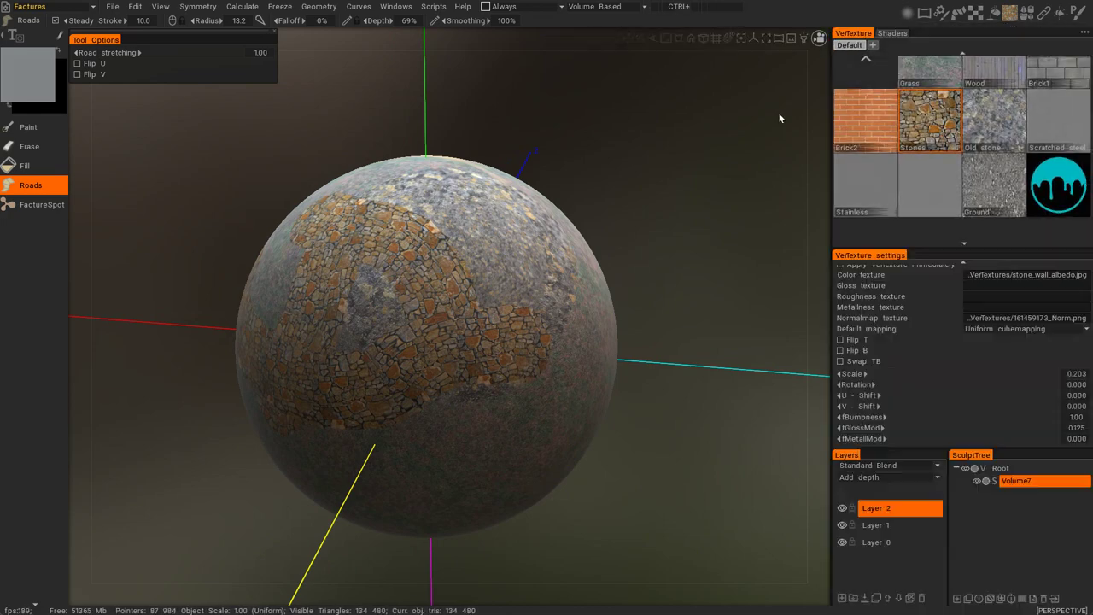
mouse_move(923, 13)
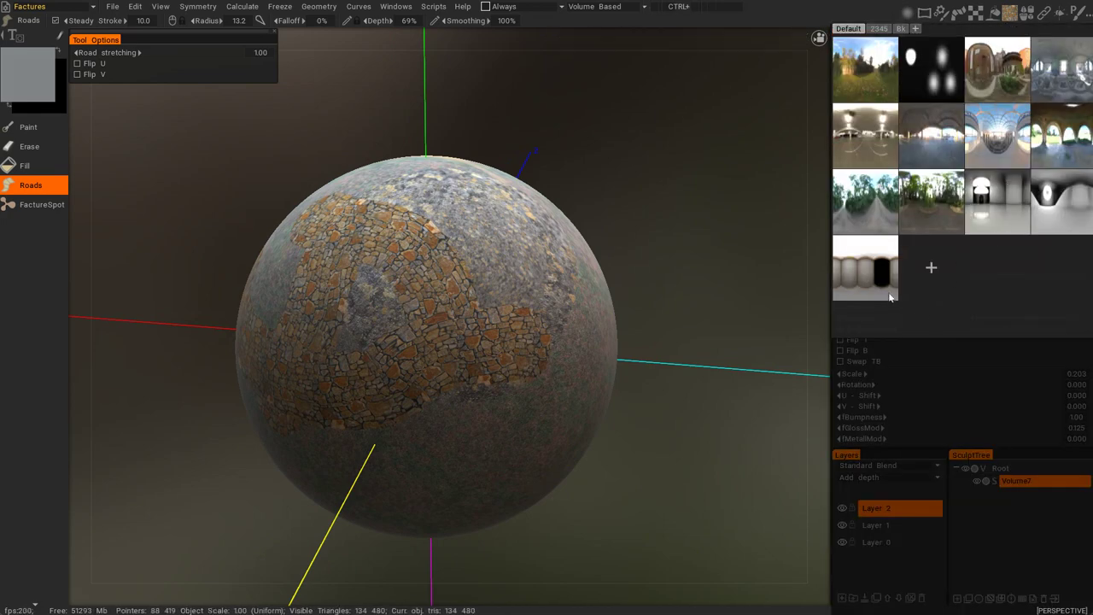
alt+drag(692, 342, 685, 468)
scroll(1000, 193, down, 1)
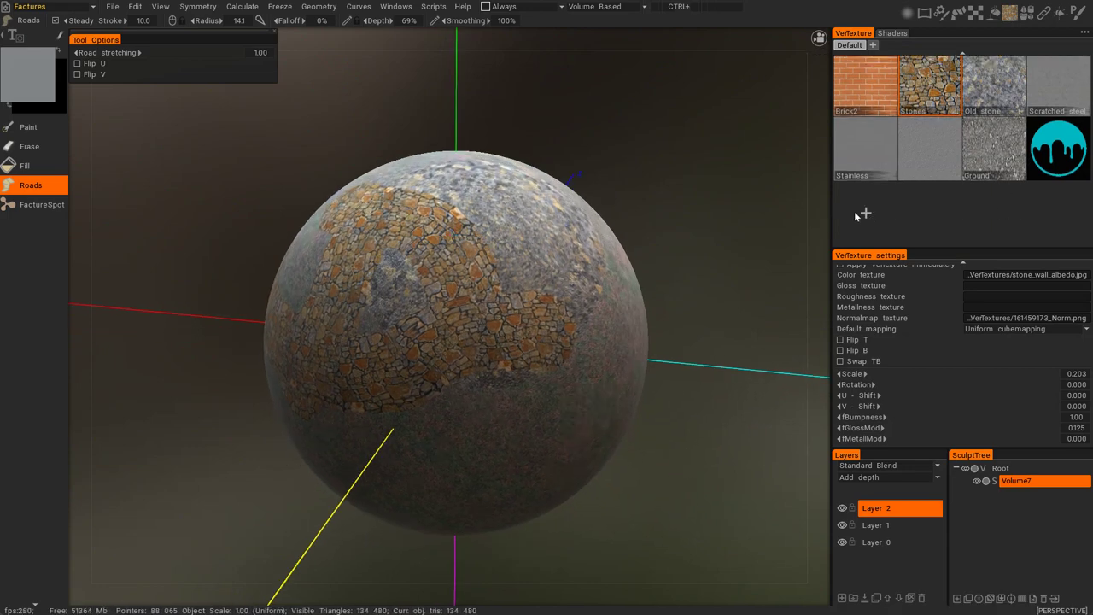
Step: Make a facture from the dark bricks shader in the Default shader group and return to the facture library
click(889, 34)
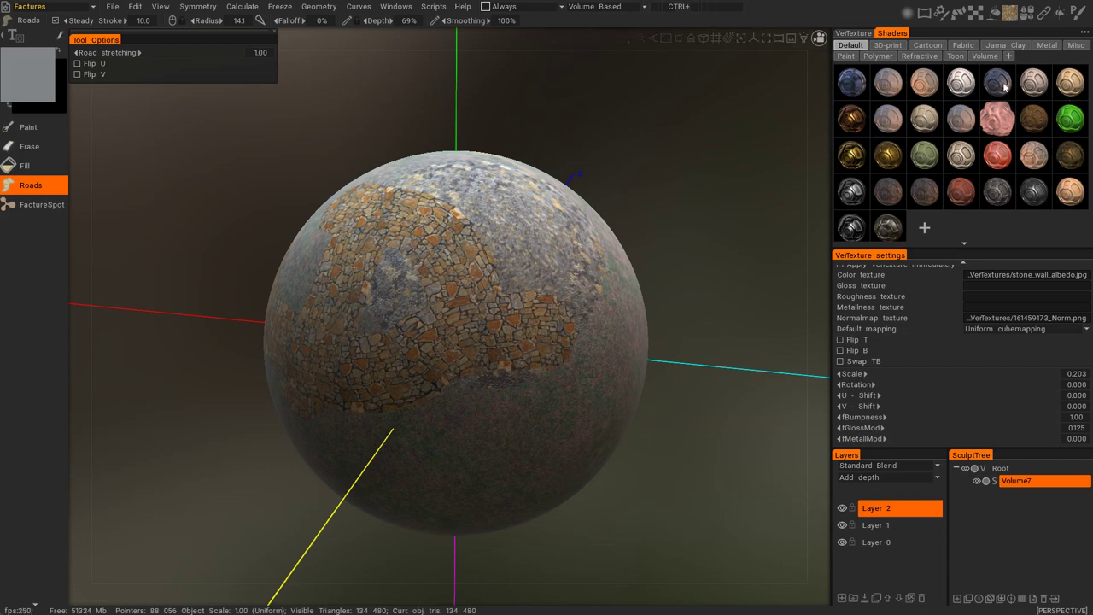
mouse_move(1005, 85)
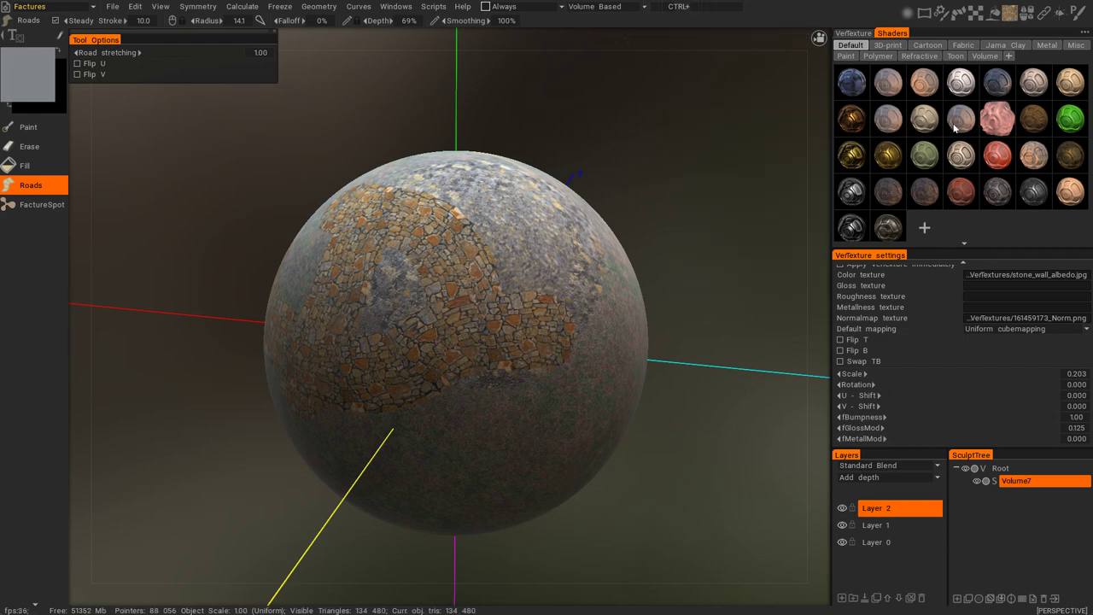
right_click(999, 88)
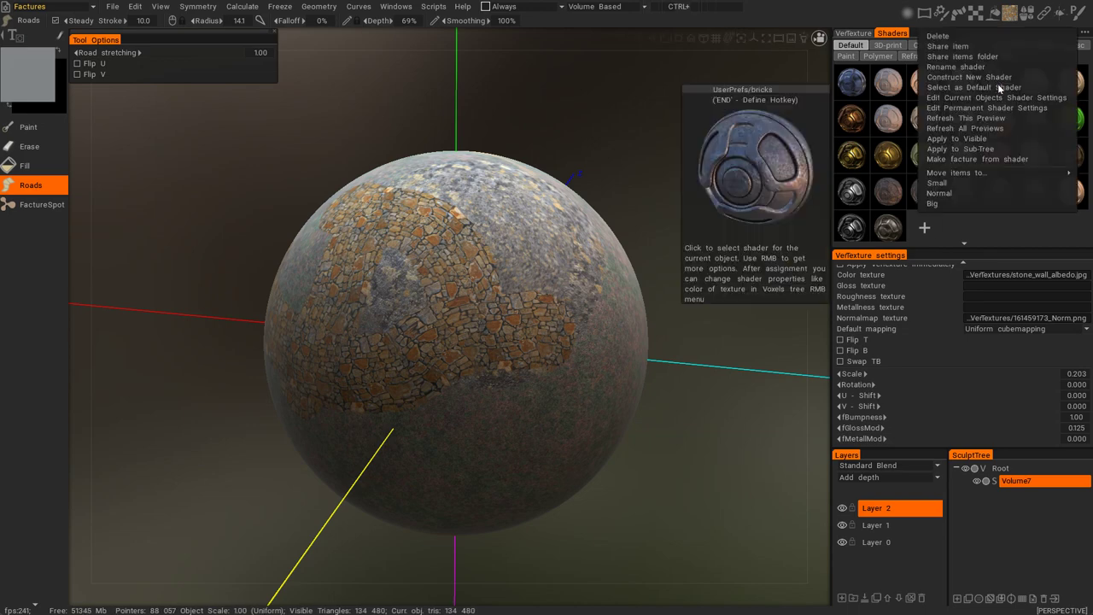
click(994, 161)
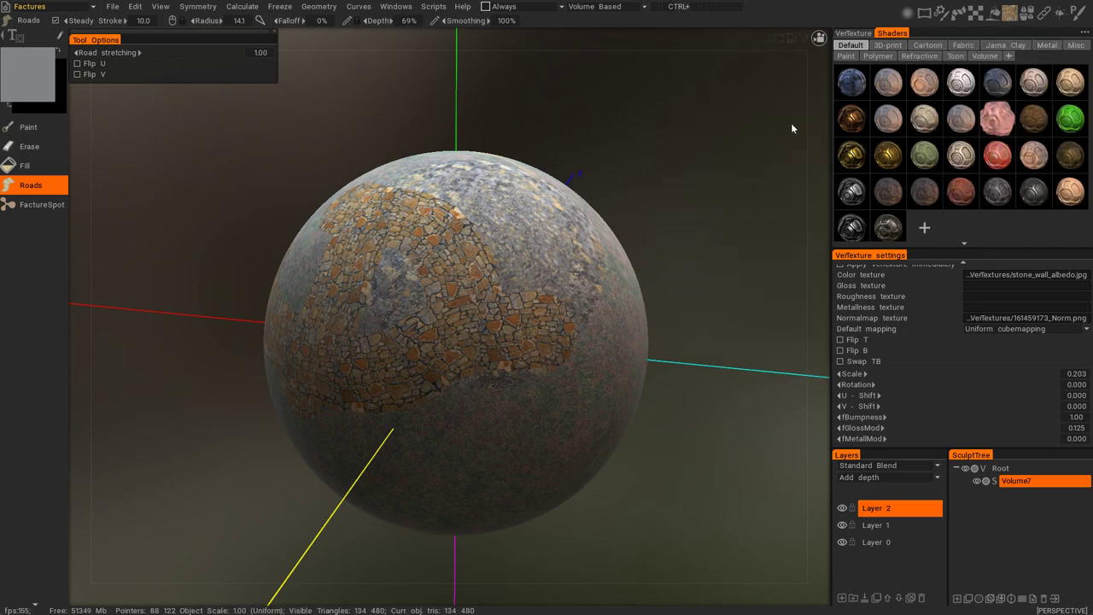
click(853, 33)
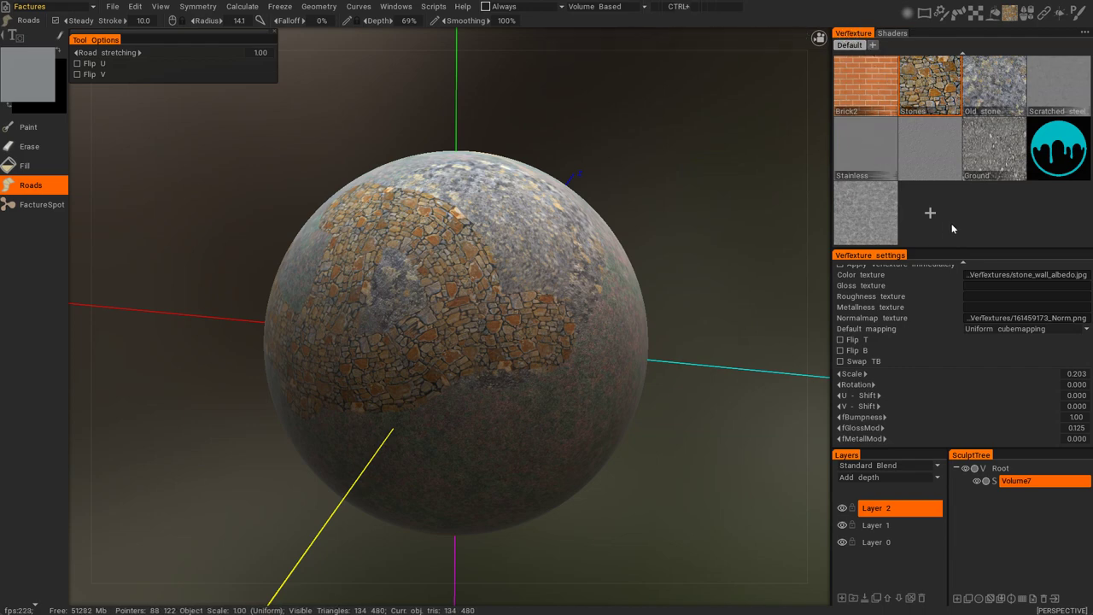
Step: Try the new bricks facture as a short, wide road on the sphere's Grass side
click(864, 222)
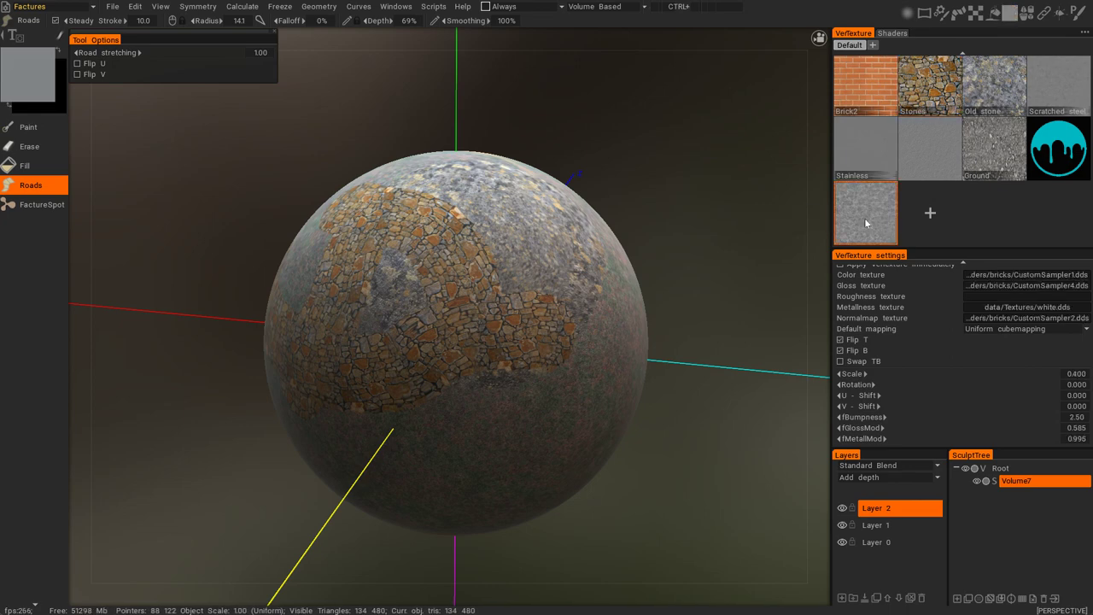
mouse_move(705, 525)
mouse_down()
mouse_move(652, 504)
mouse_move(589, 510)
mouse_up()
scroll(598, 368, up, 6)
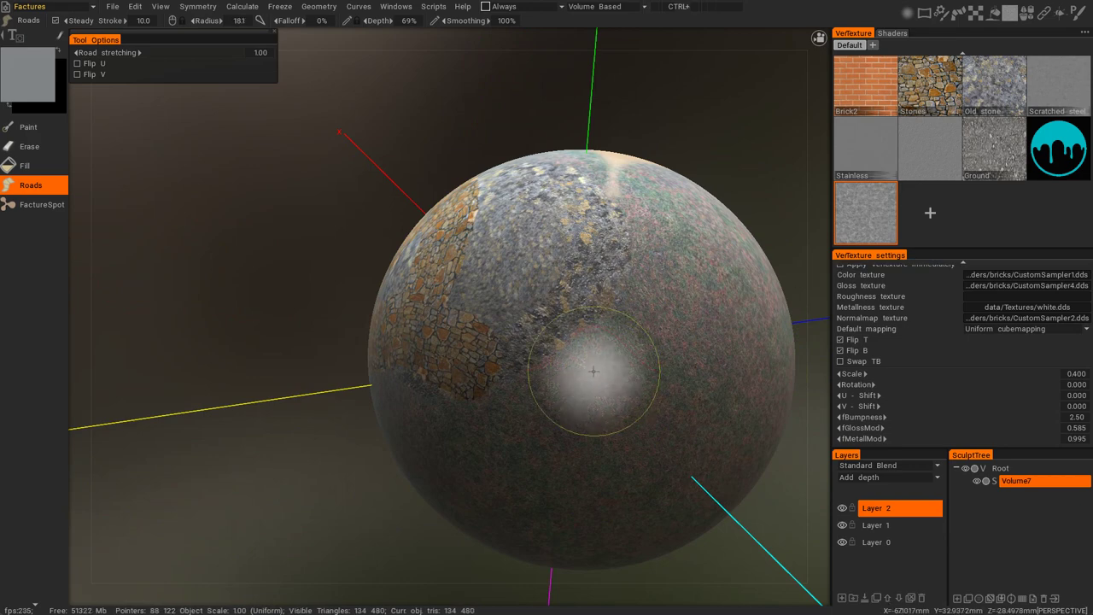
mouse_move(619, 308)
mouse_down()
mouse_move(604, 325)
mouse_move(632, 294)
mouse_move(622, 280)
mouse_up()
Step: Paint the new bricks facture over a large round area of the sphere's Grass side with a much larger brush
click(29, 127)
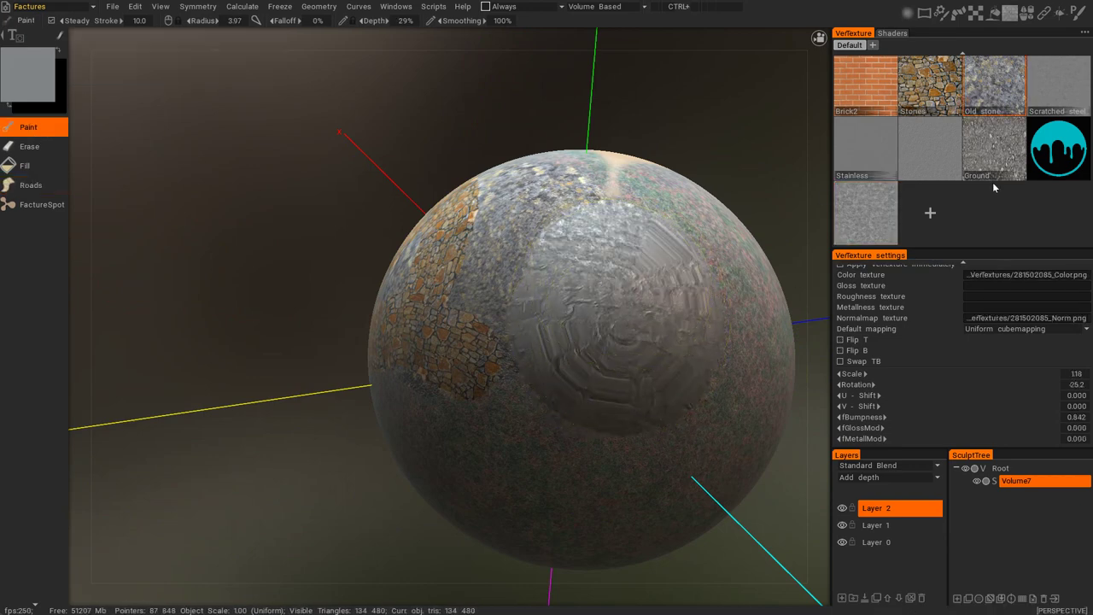
click(875, 216)
mouse_move(589, 282)
mouse_down()
mouse_move(629, 293)
mouse_move(646, 255)
mouse_up()
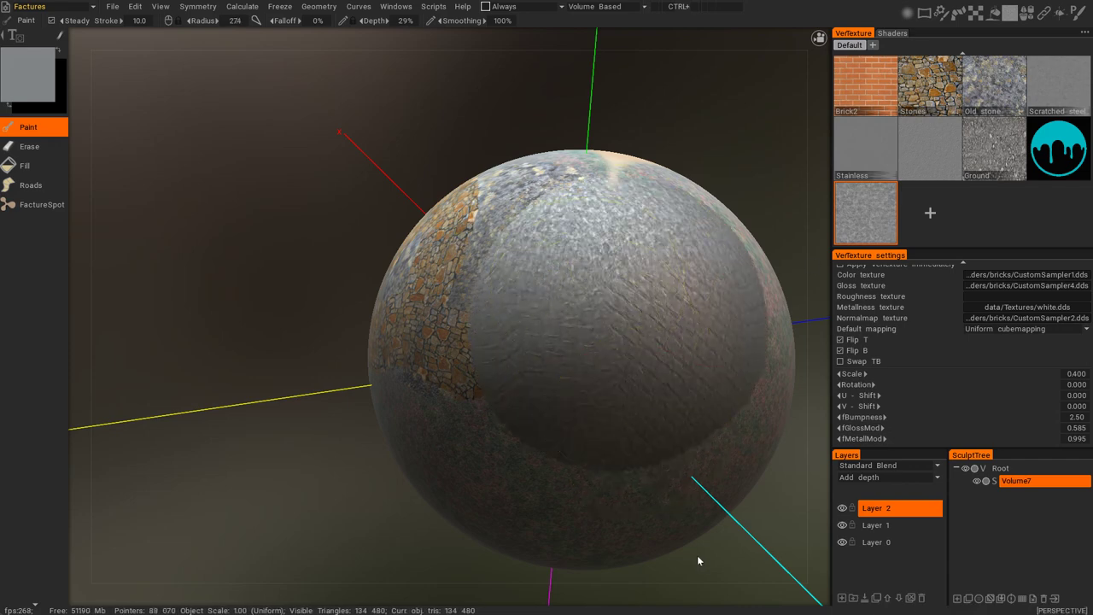
Step: Examine the painted bricks facture's relief and metallic shine up close and from different angles
drag(700, 558, 673, 542)
right_drag(693, 549, 709, 561)
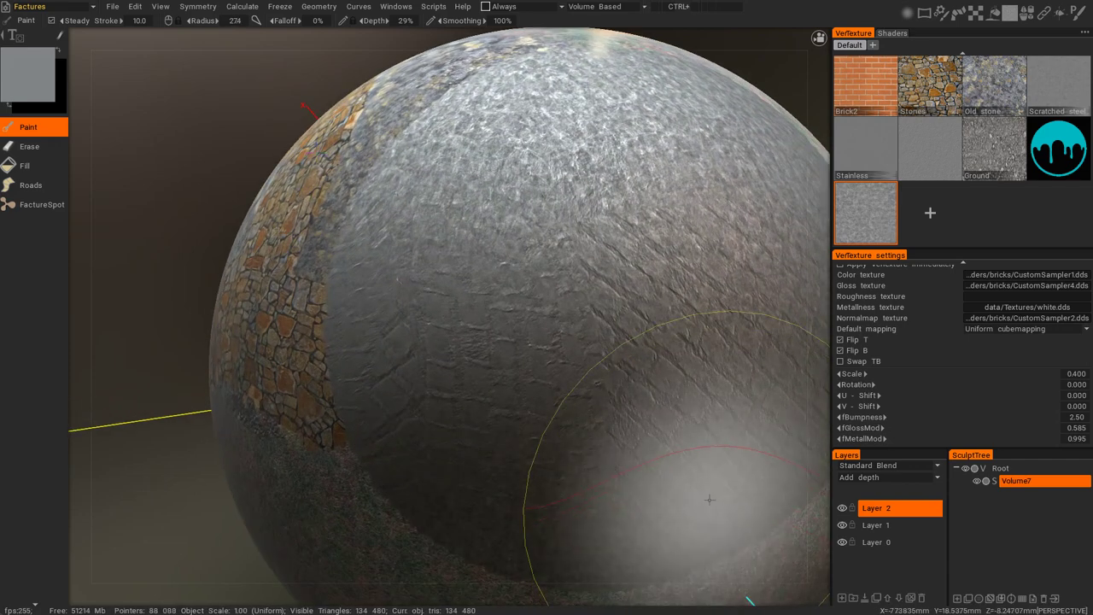
middle_drag(748, 532, 682, 448)
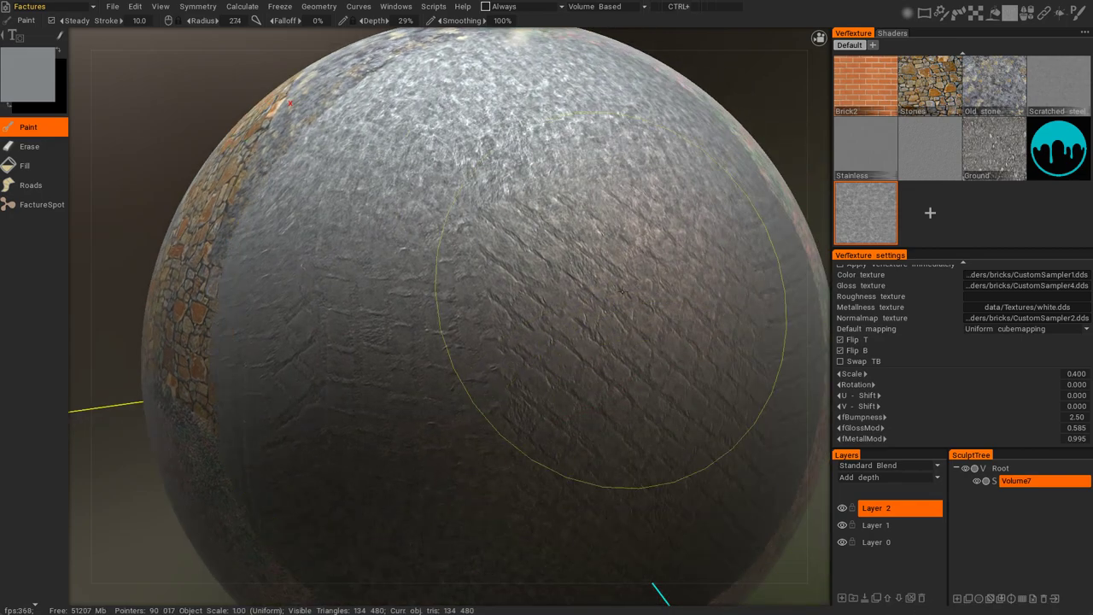
right_drag(741, 91, 730, 136)
drag(731, 136, 727, 178)
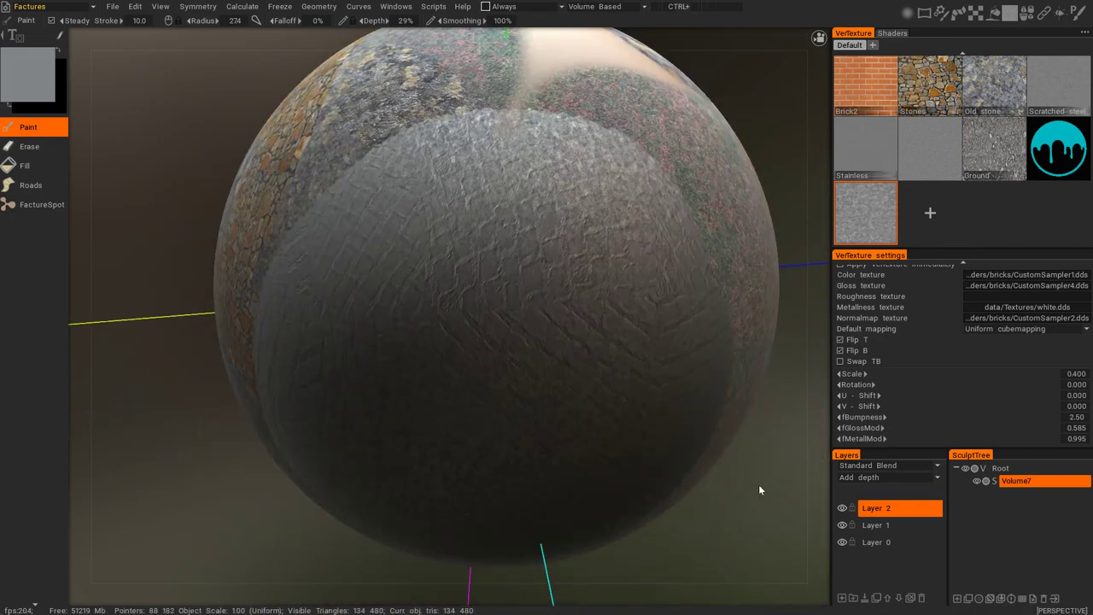
right_drag(756, 490, 741, 511)
mouse_move(741, 516)
mouse_down()
mouse_move(763, 478)
mouse_move(767, 435)
mouse_move(743, 472)
mouse_up()
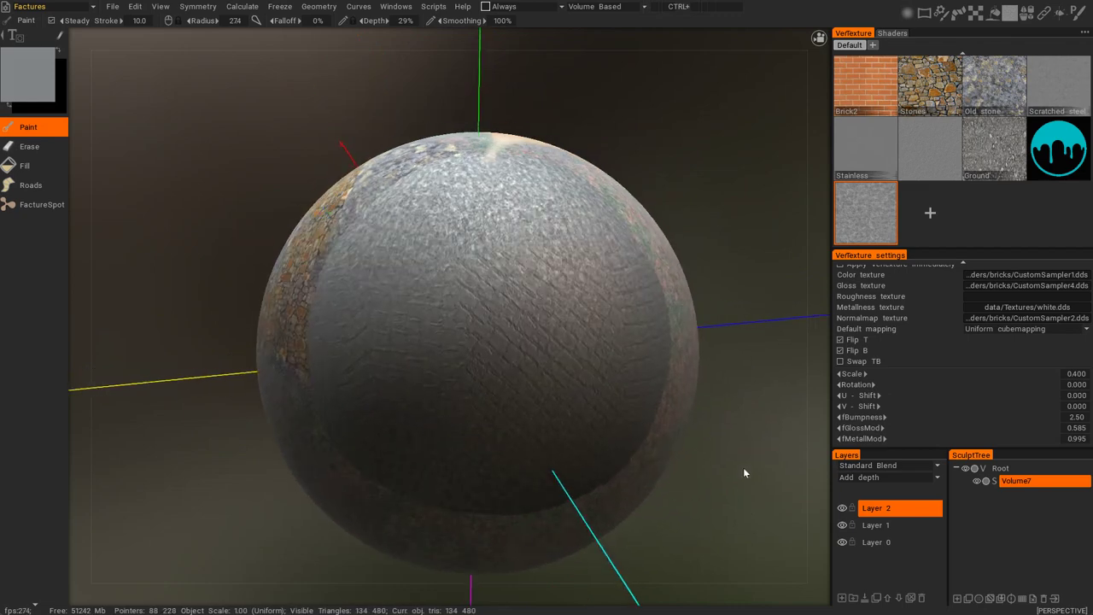
Step: Review the texture, mapping and scale settings offered for a new facture, without creating one
click(936, 216)
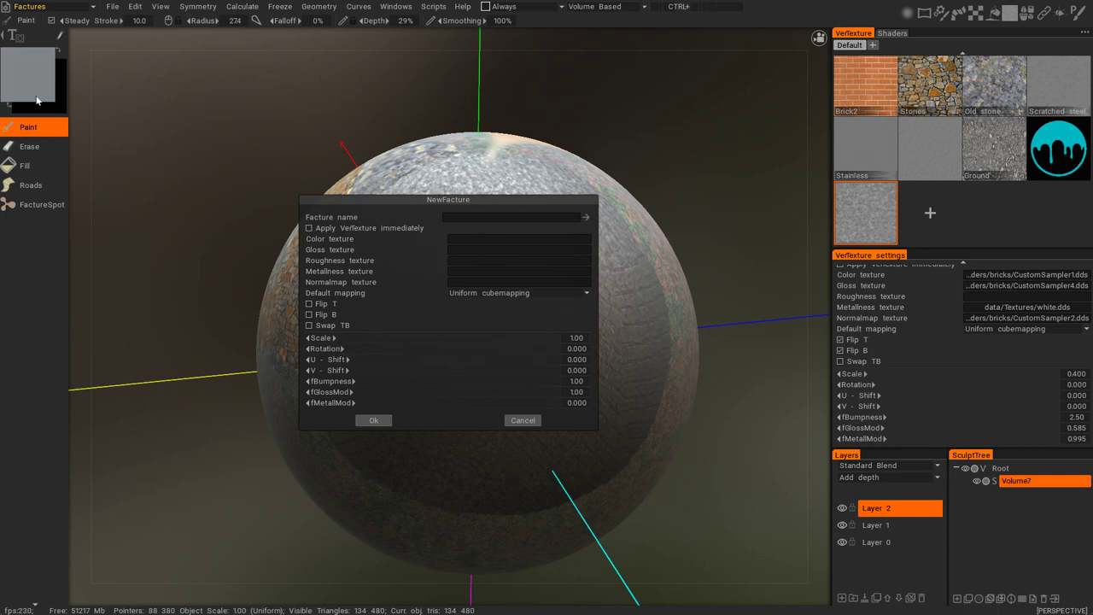
click(523, 420)
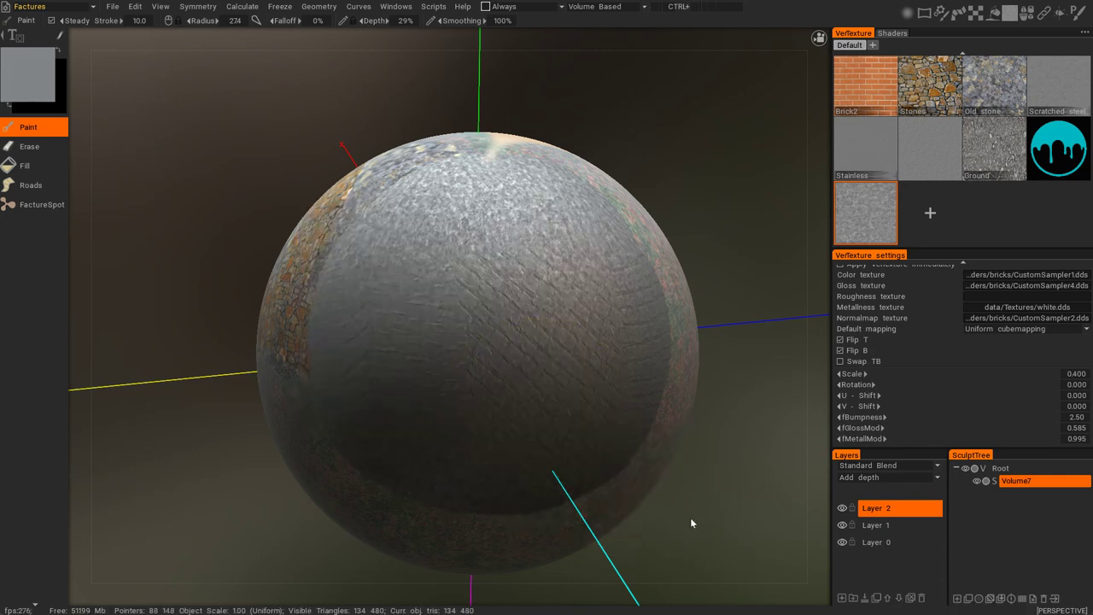